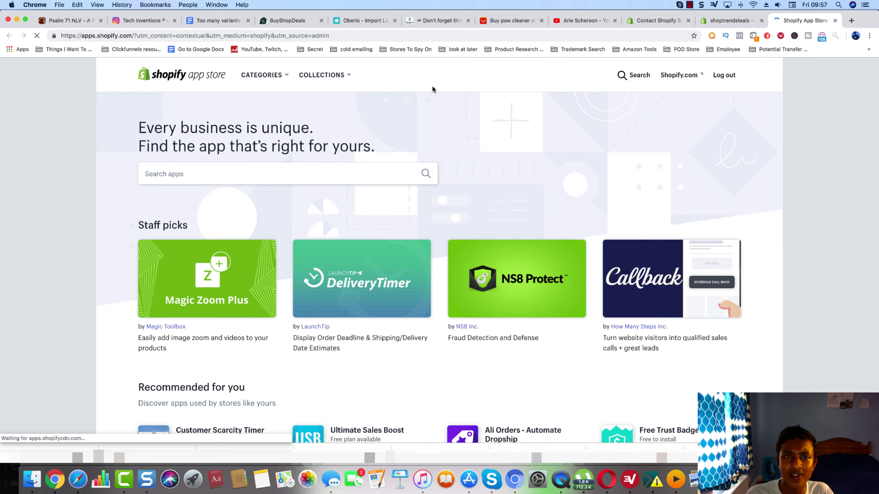
- Search the Shopify App Store for "order tracking" and open the Trackr app's listing
click(310, 166)
text(ord)
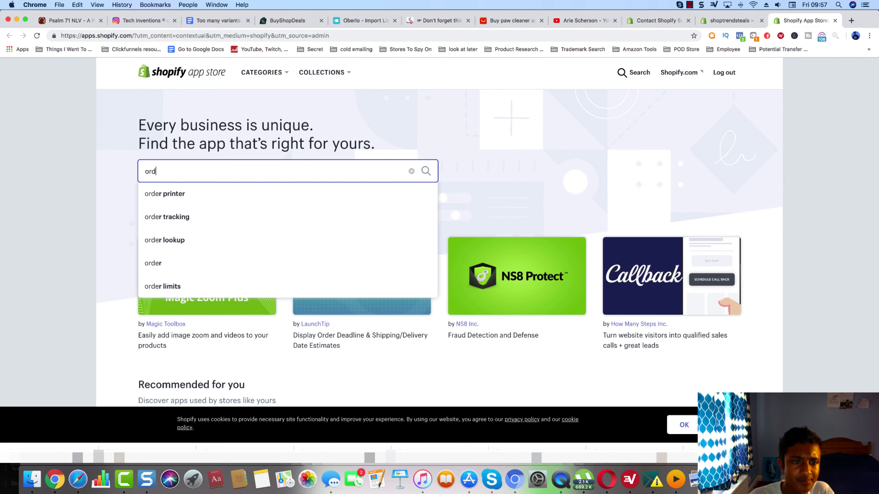
text(er t)
click(421, 196)
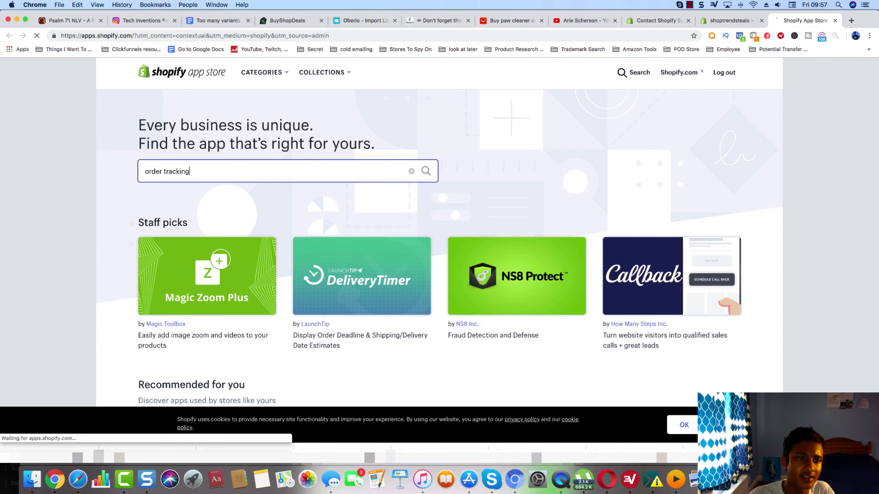
scroll(463, 149, down, 2)
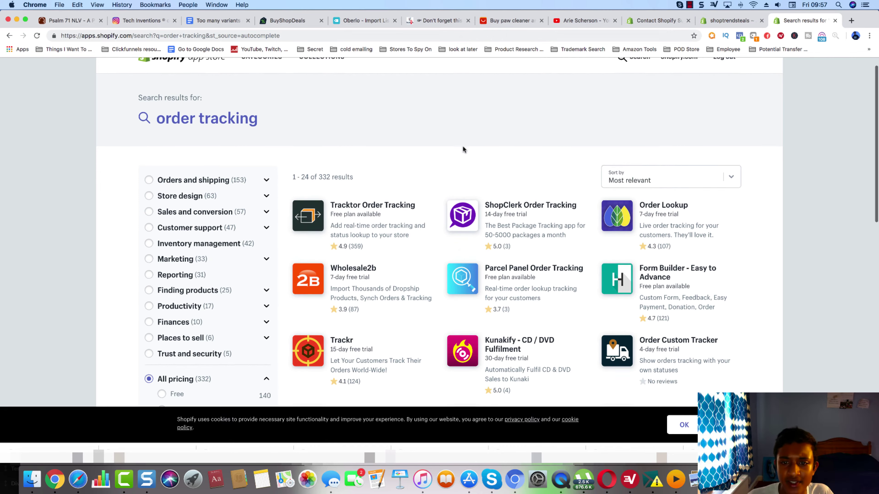
click(298, 317)
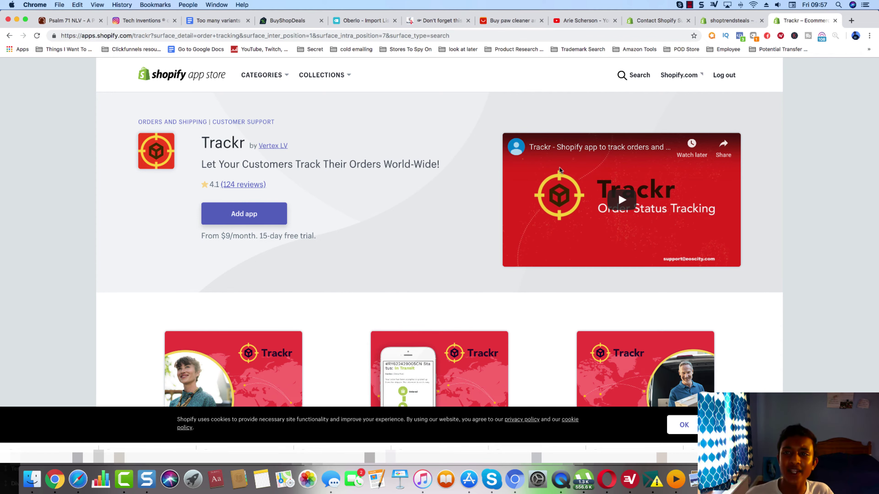
- Close the Trackr listing and return to the store's installed apps page
click(717, 18)
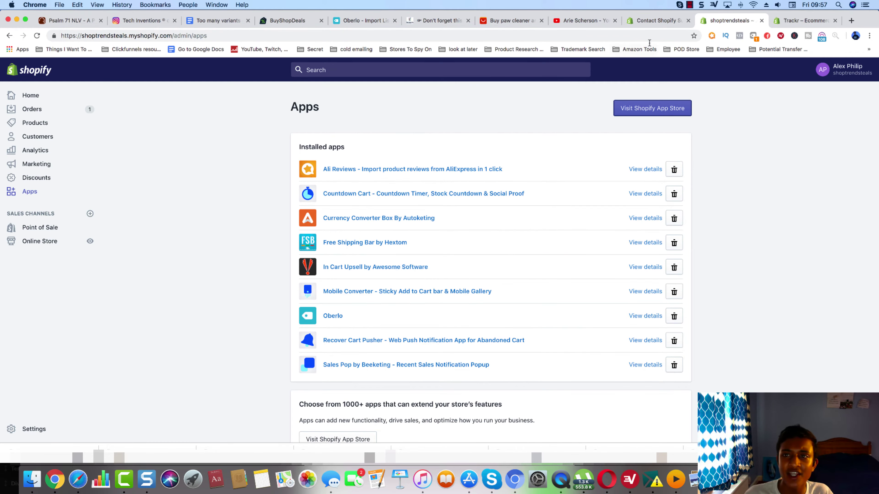
click(661, 21)
click(788, 21)
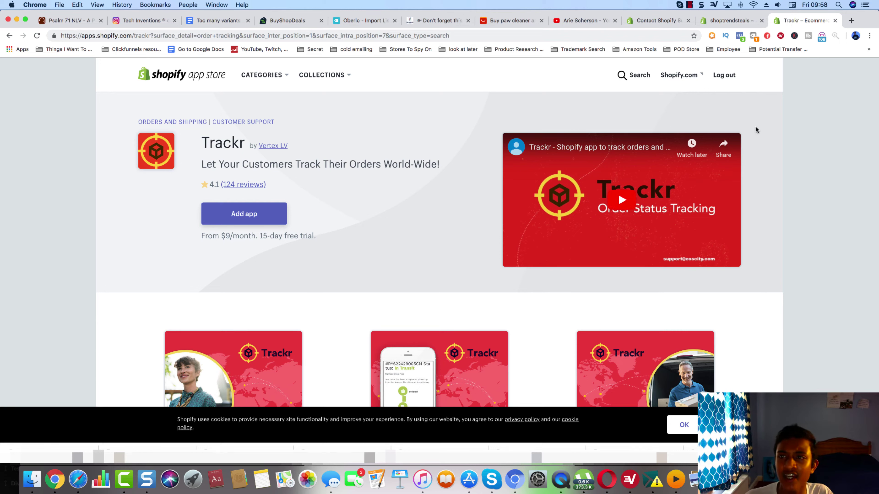
click(835, 21)
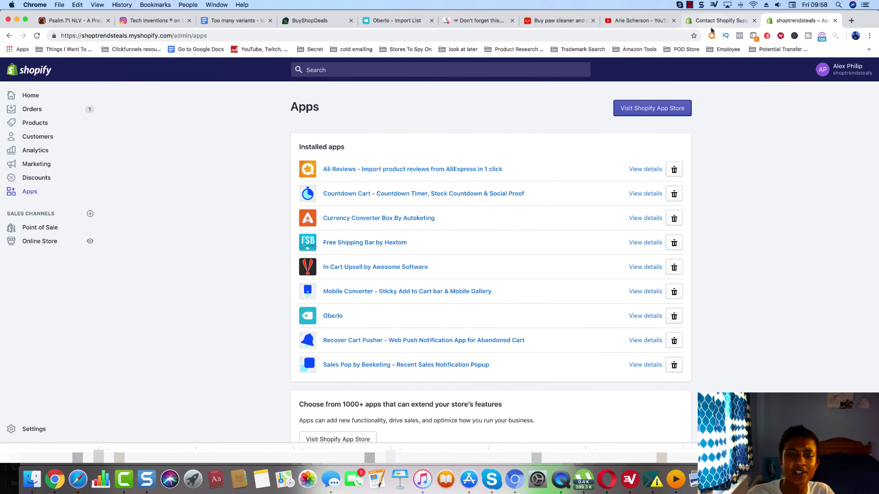
- Start a live chat with Shopify support as an existing store, using the message "Remove section on site."
click(716, 21)
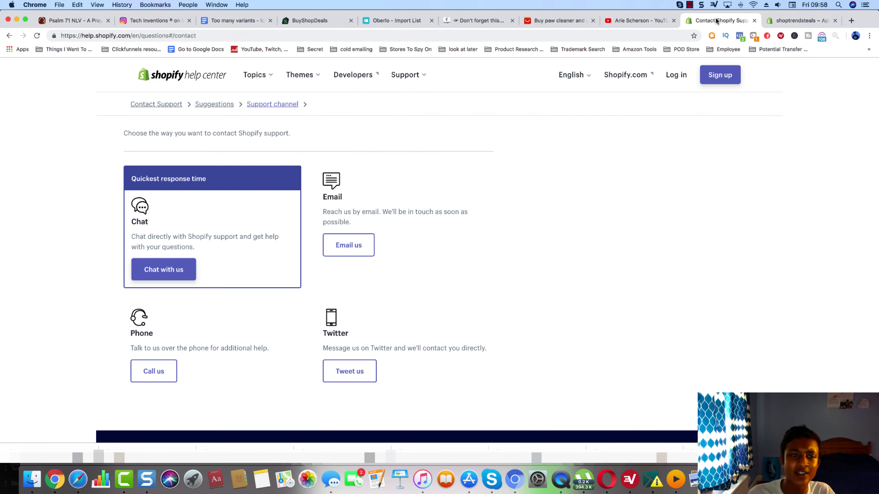
click(164, 270)
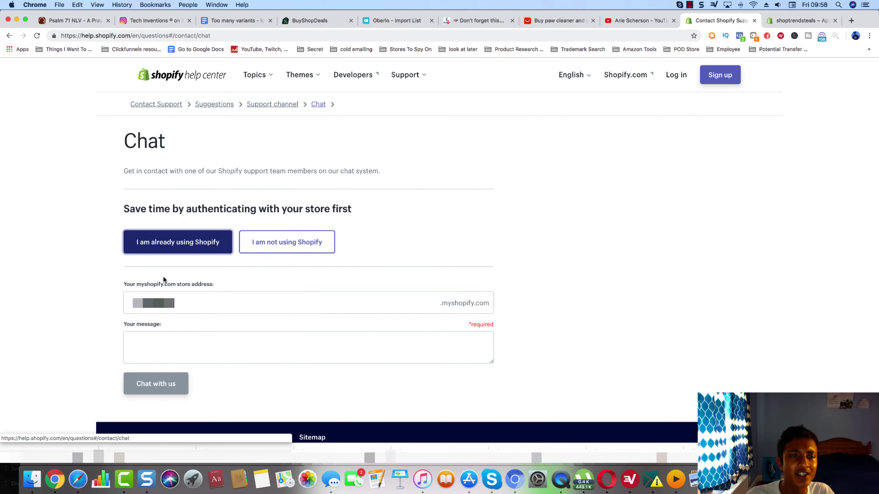
click(204, 344)
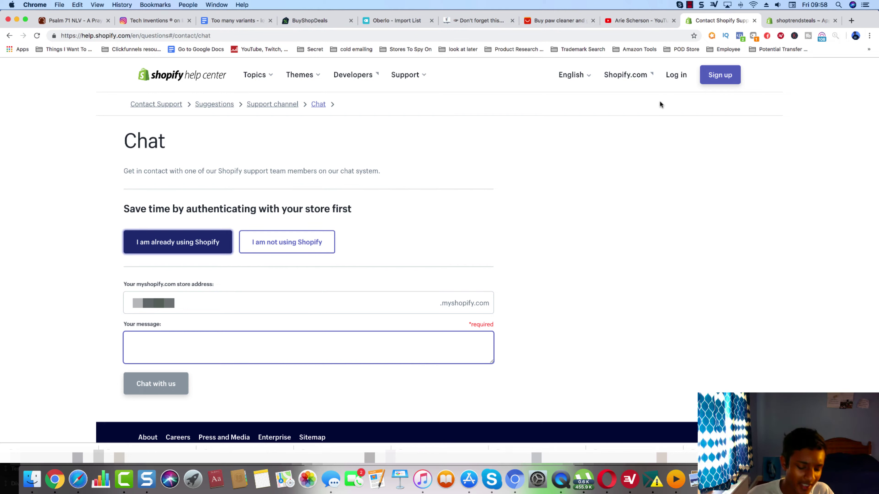
text(Shop)
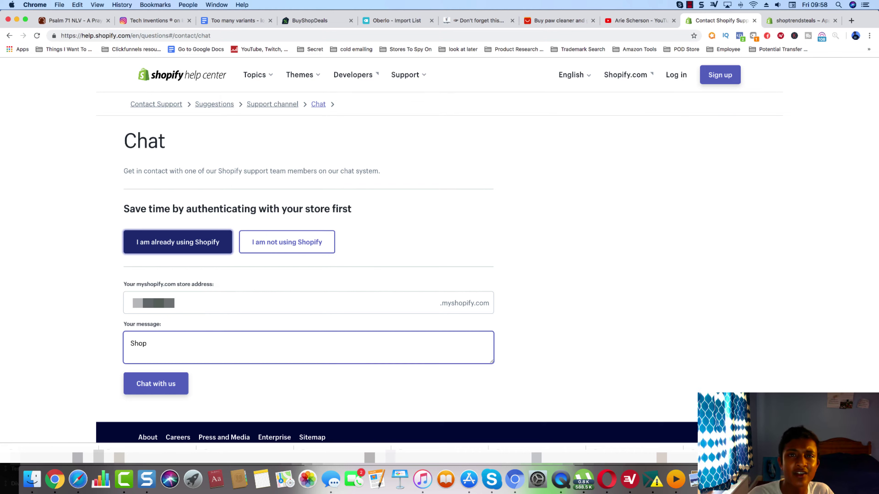
key(super+a)
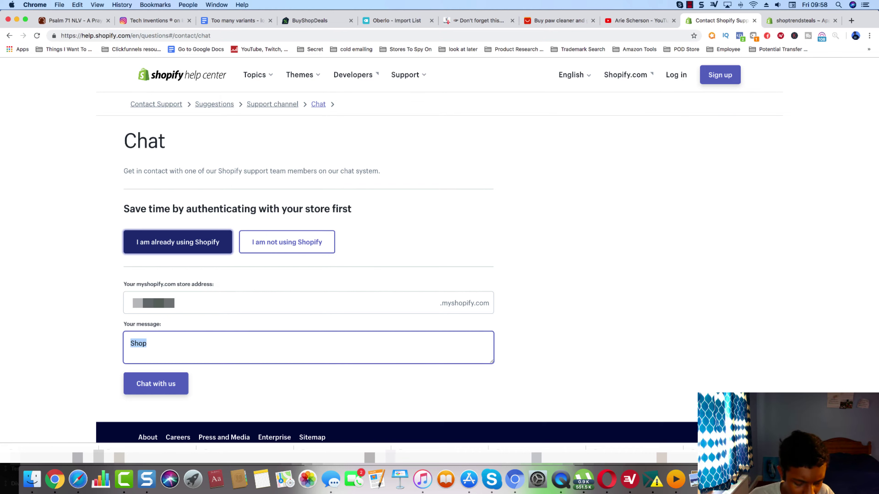
text(Remove section on site.)
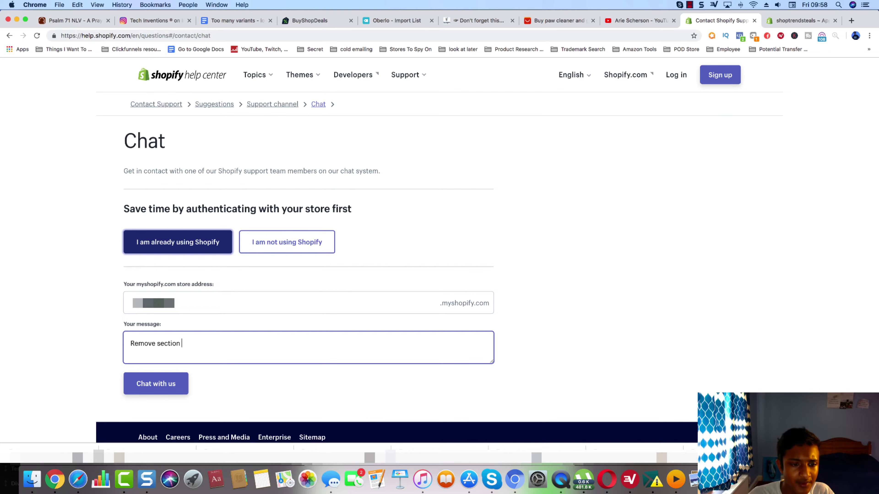
click(162, 385)
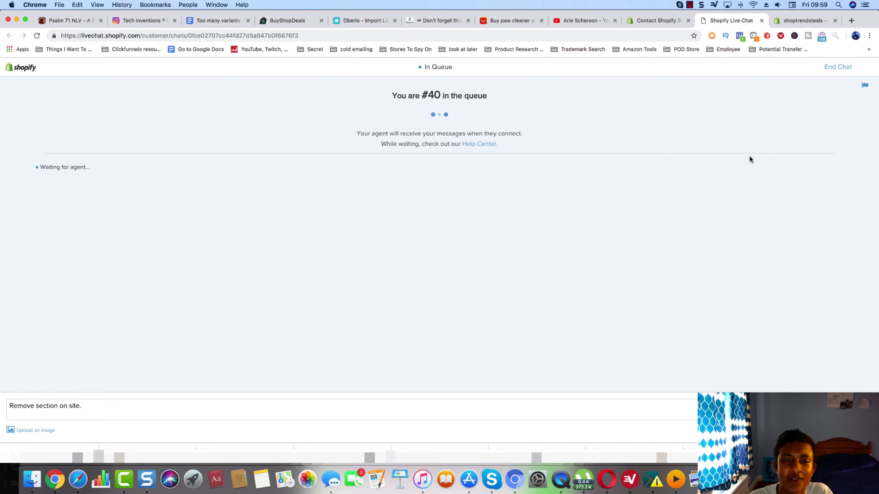
- Open the In Cart Upsell app from the store's installed apps and dismiss its pledge message
click(807, 21)
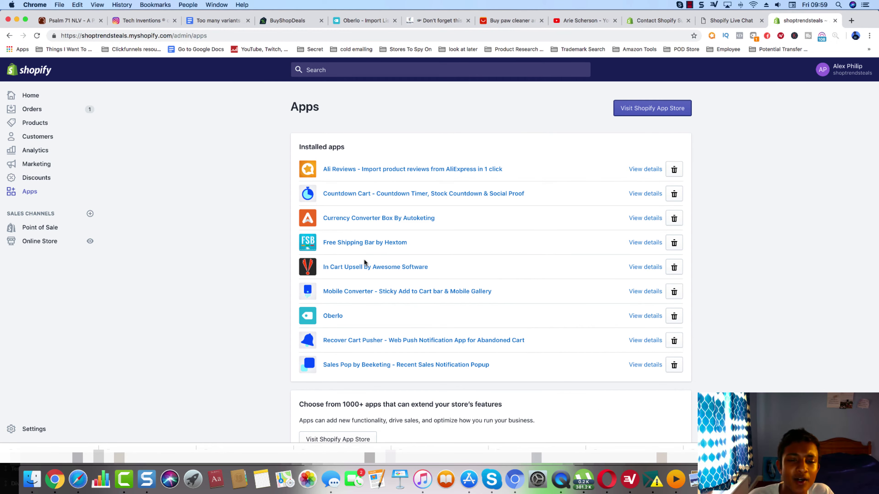
click(362, 266)
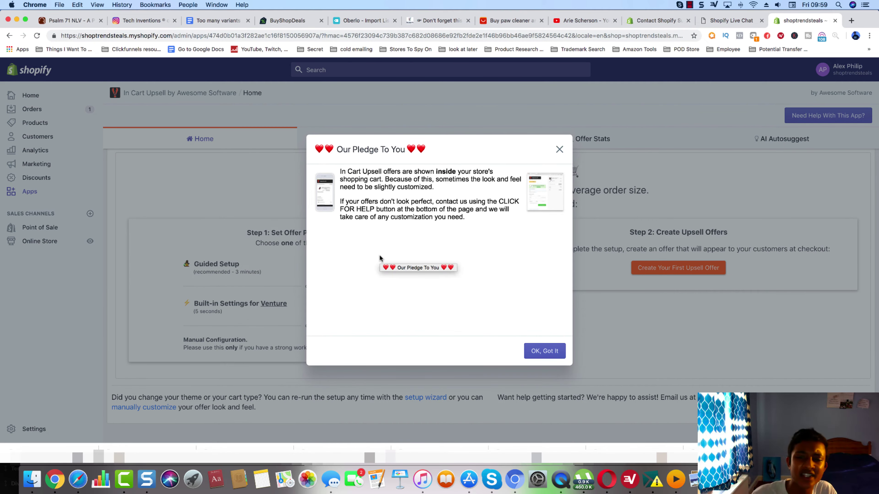
click(559, 149)
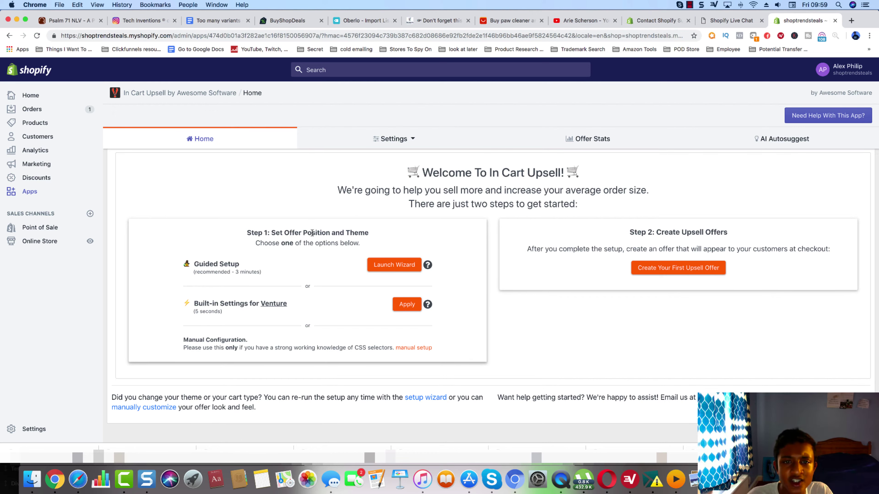
scroll(391, 201, down, 1)
scroll(395, 197, up, 1)
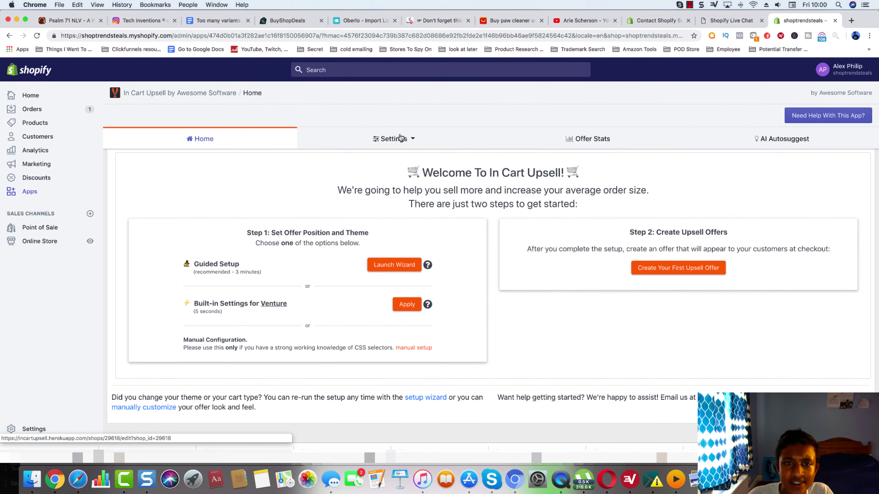
click(393, 138)
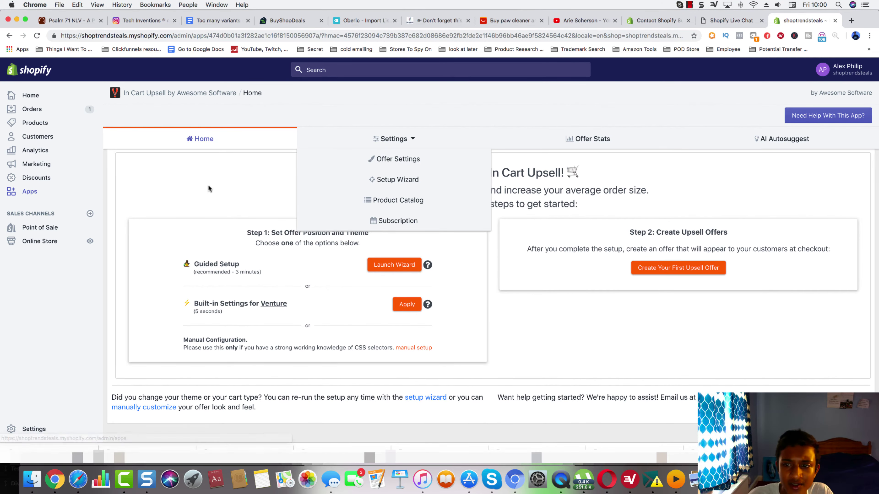
click(199, 147)
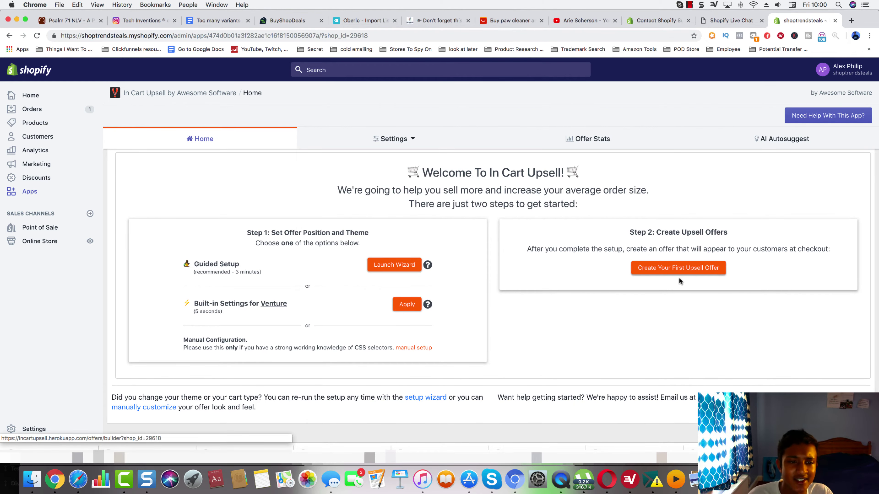
- Create the first upsell offer and title it "Teeth whitening upsell"
click(681, 270)
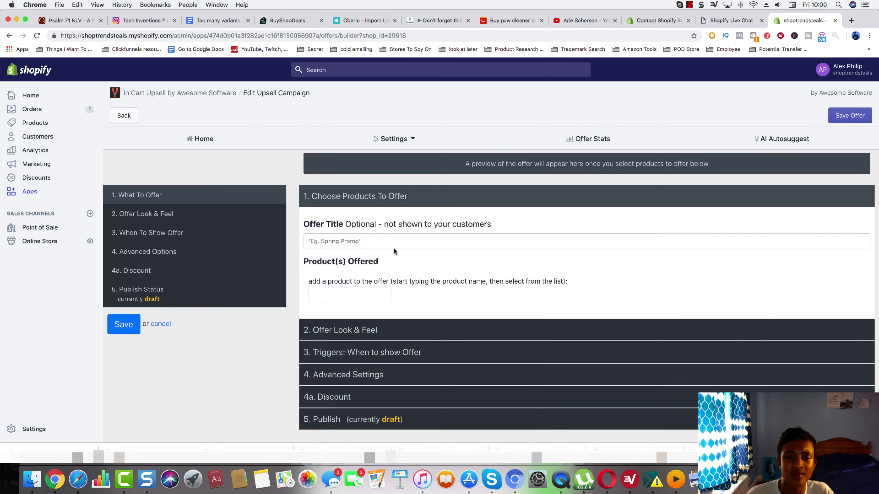
click(390, 240)
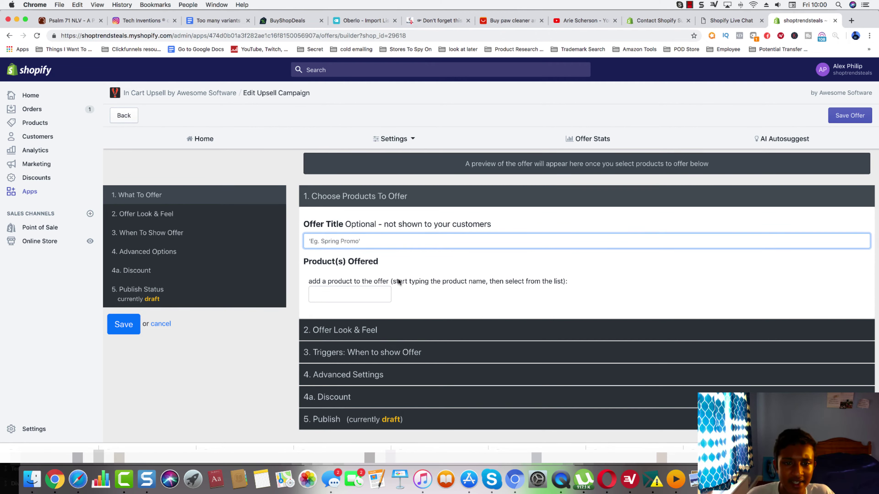
text(Teeth )
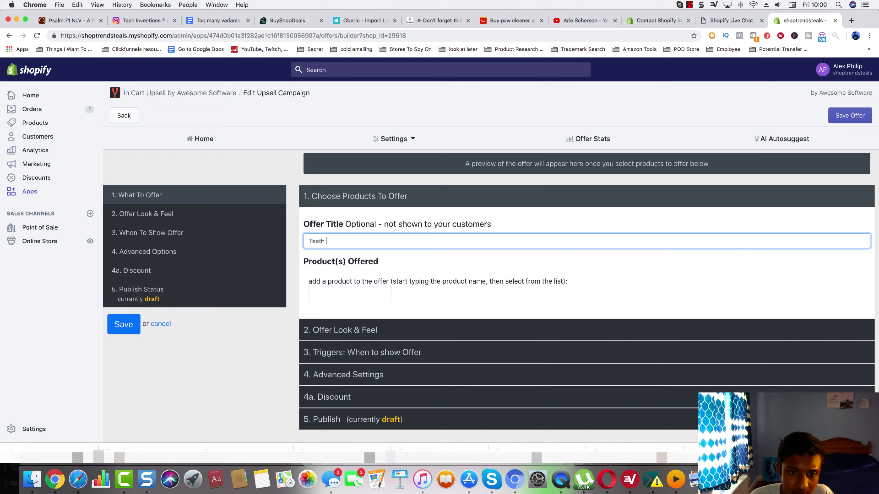
text(whitening upsell)
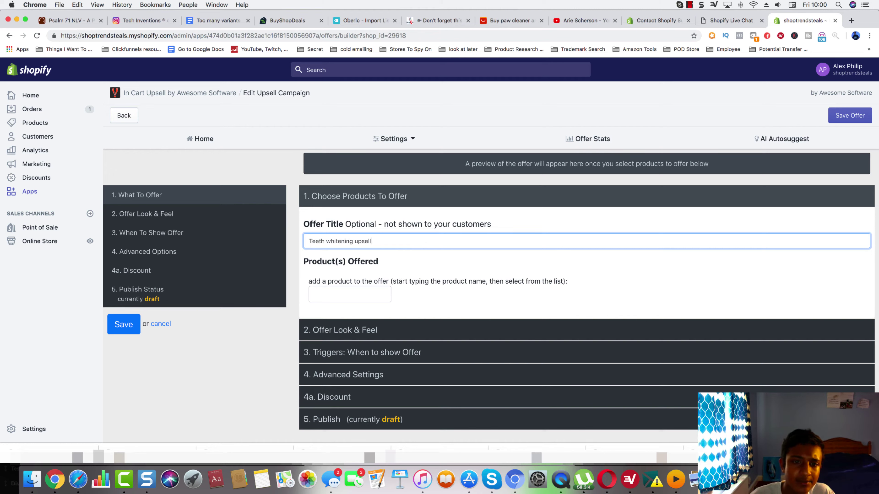
- Add the CHARCOAL TEETH WHITENER product to the upsell offer and check the offer preview
click(360, 290)
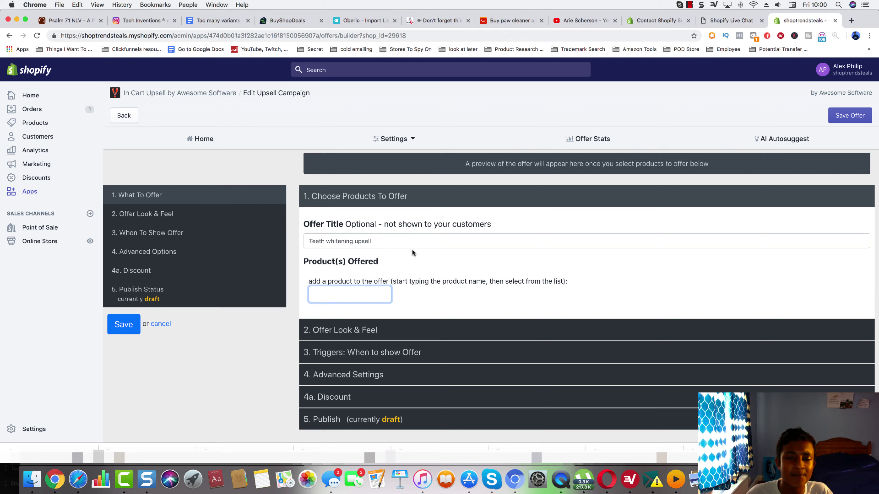
text(c)
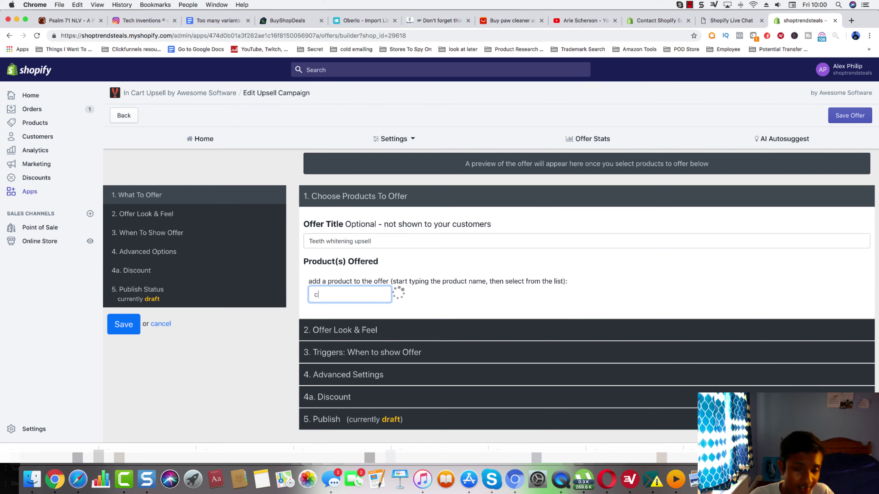
text(har)
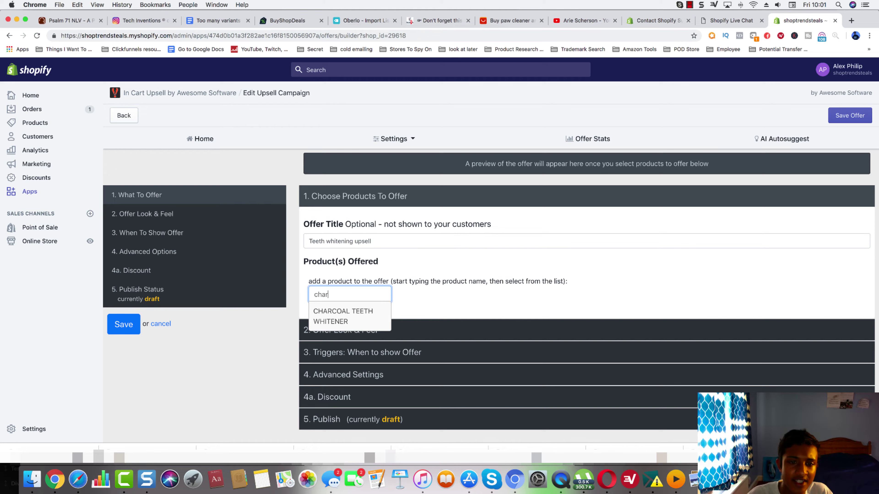
click(361, 316)
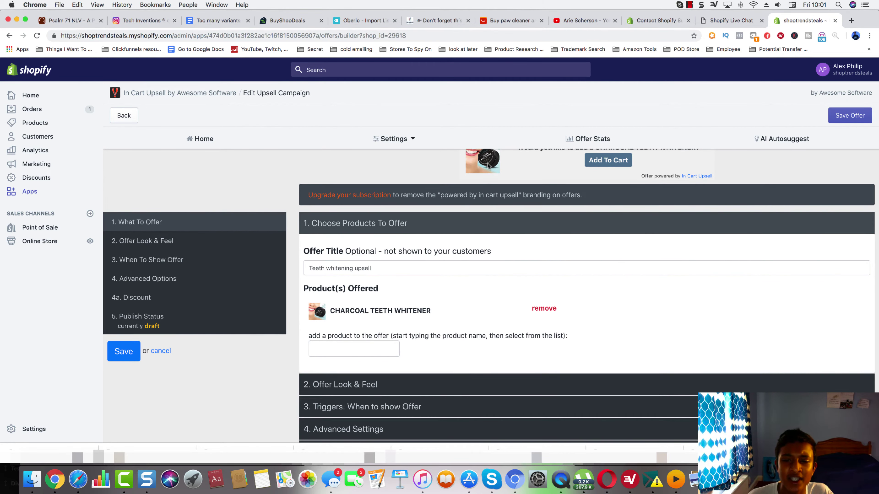
scroll(505, 174, up, 1)
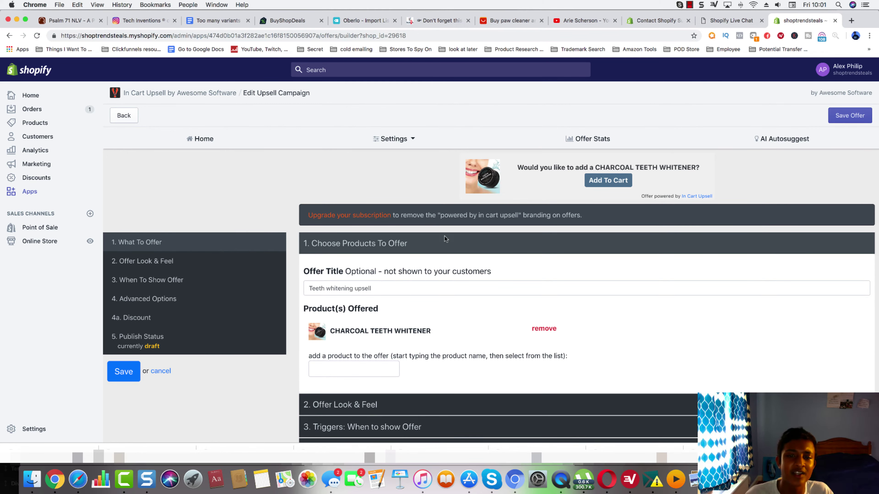
scroll(444, 237, down, 3)
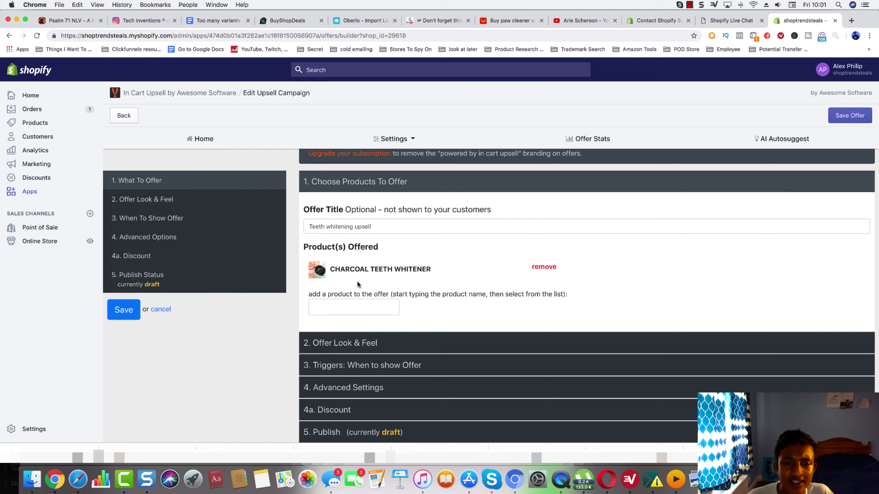
- Set the upsell offer's product image size to Small, leaving the Compact arrangement and custom color scheme as they are
click(337, 342)
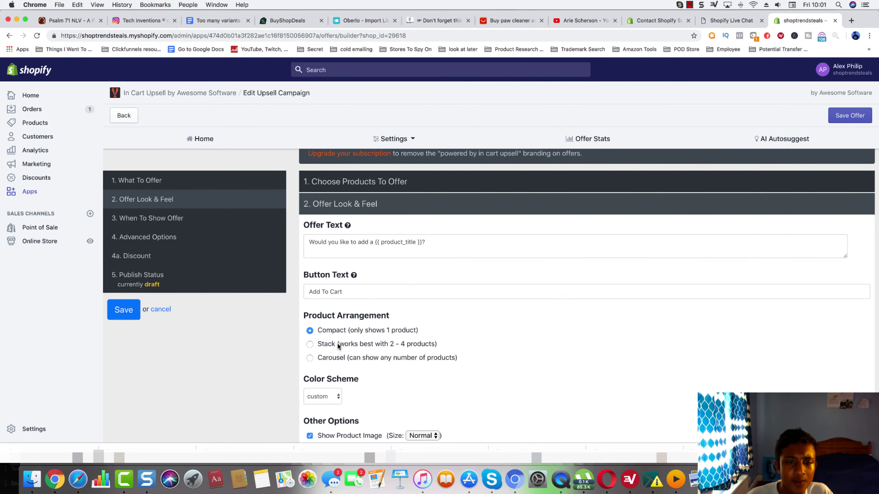
click(356, 174)
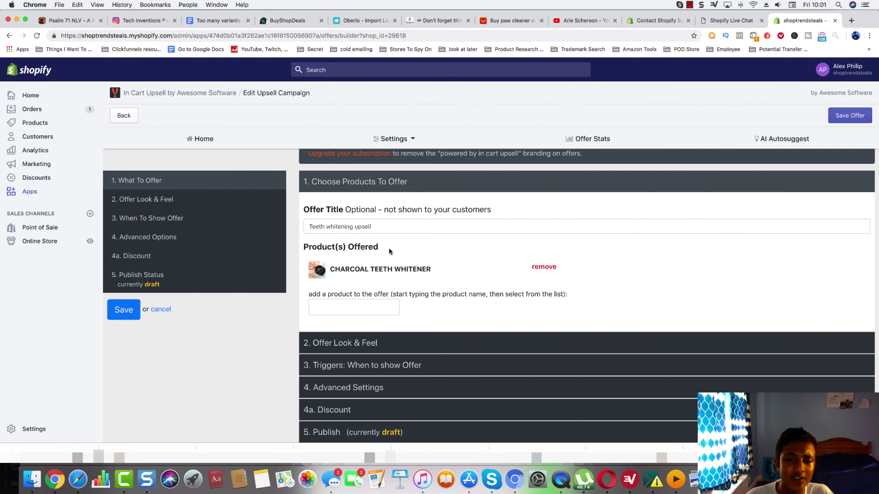
click(360, 336)
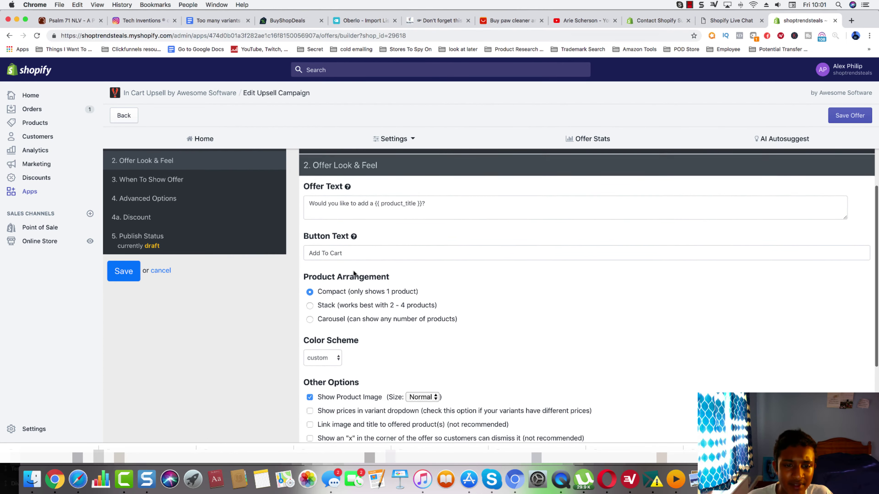
scroll(324, 303, down, 2)
click(330, 321)
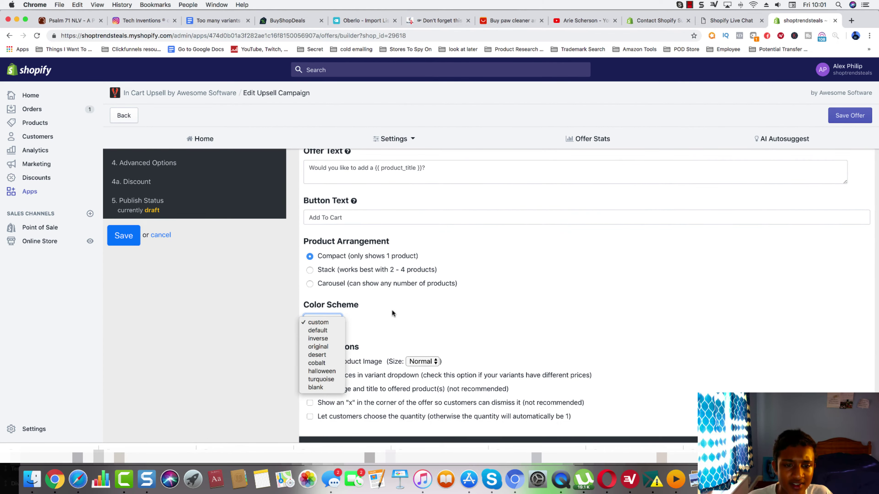
click(393, 307)
scroll(396, 308, down, 2)
click(422, 314)
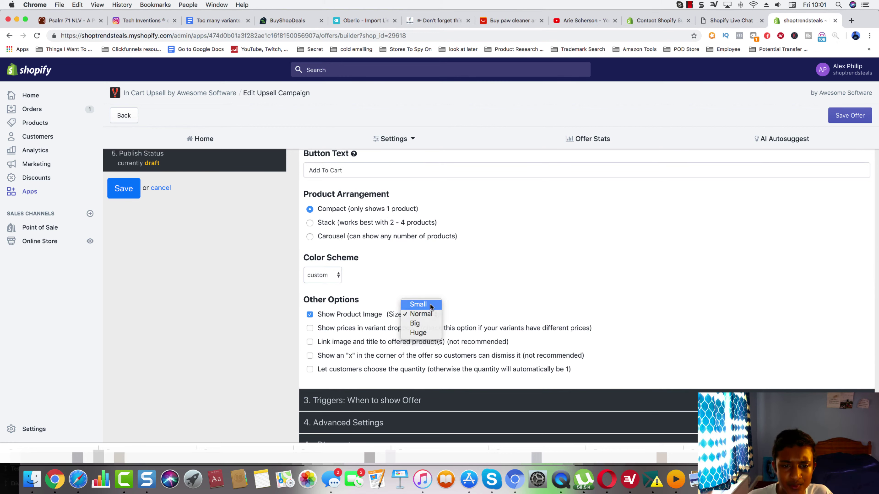
click(419, 301)
click(429, 277)
scroll(434, 275, down, 2)
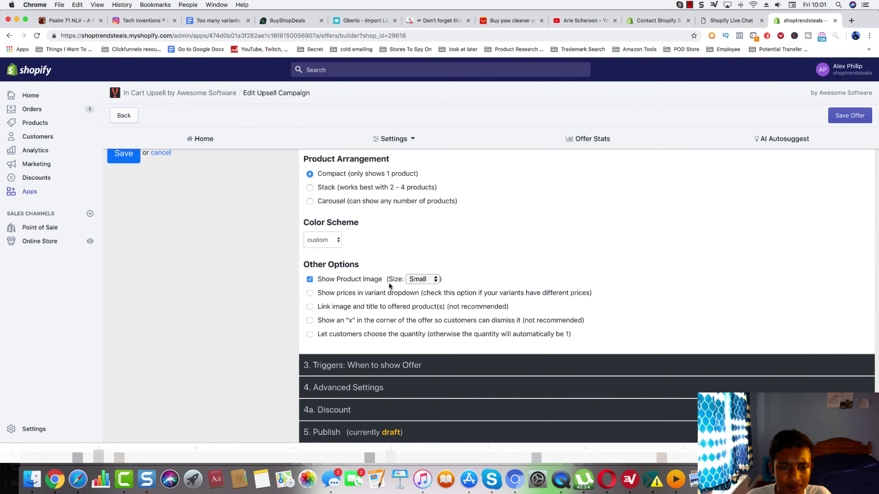
- Add a trigger rule for carts containing at least 1 CleanTooth™ Whitening Pen, and stop showing the offer after it has been accepted
click(363, 365)
click(323, 262)
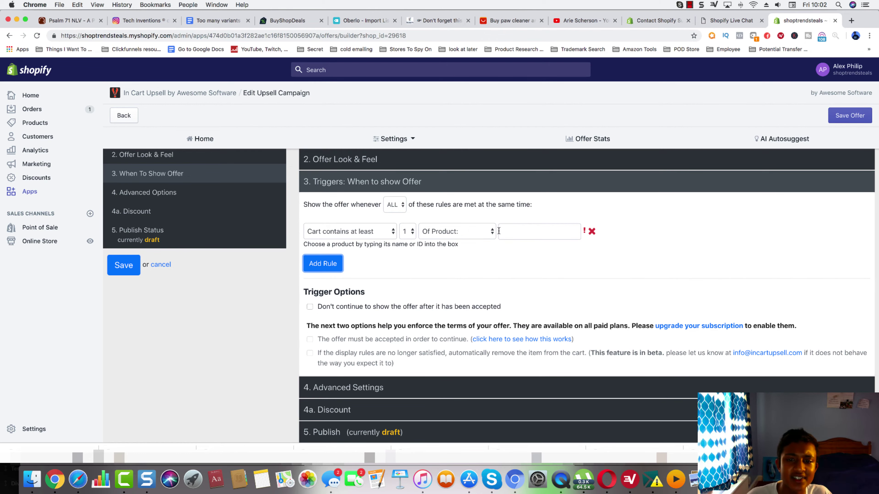
click(518, 232)
text(tete)
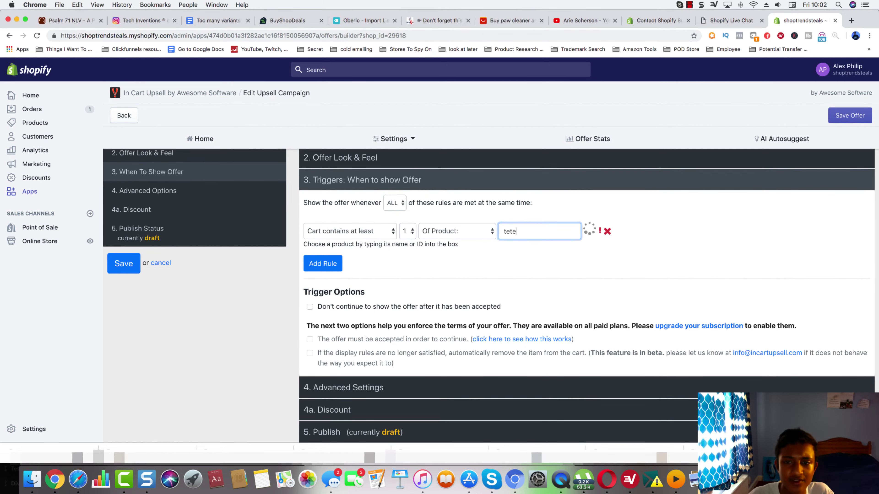
key(super+a)
text(whitening)
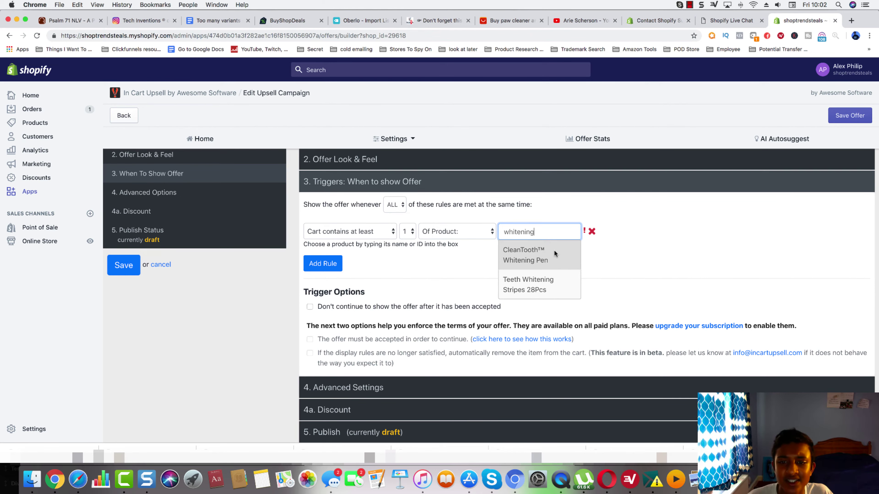
click(554, 250)
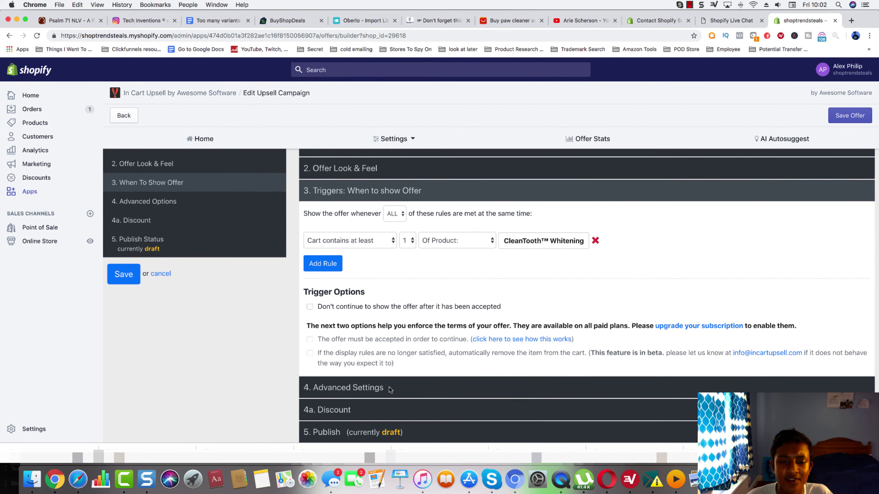
click(348, 307)
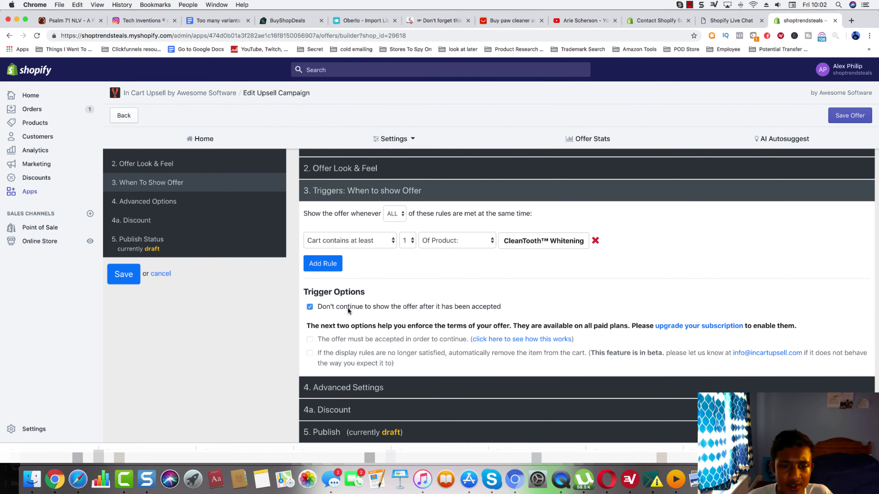
- Set the offer to go straight to checkout instead of the shopping cart after it is accepted
click(383, 386)
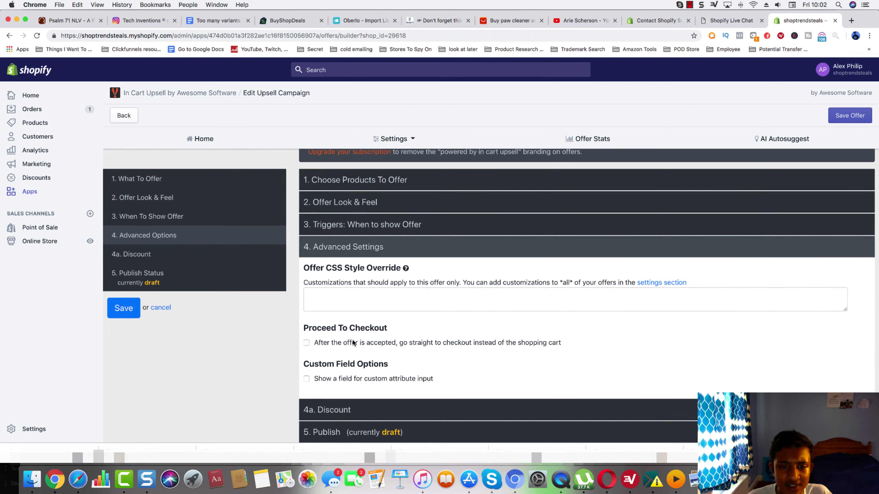
click(340, 341)
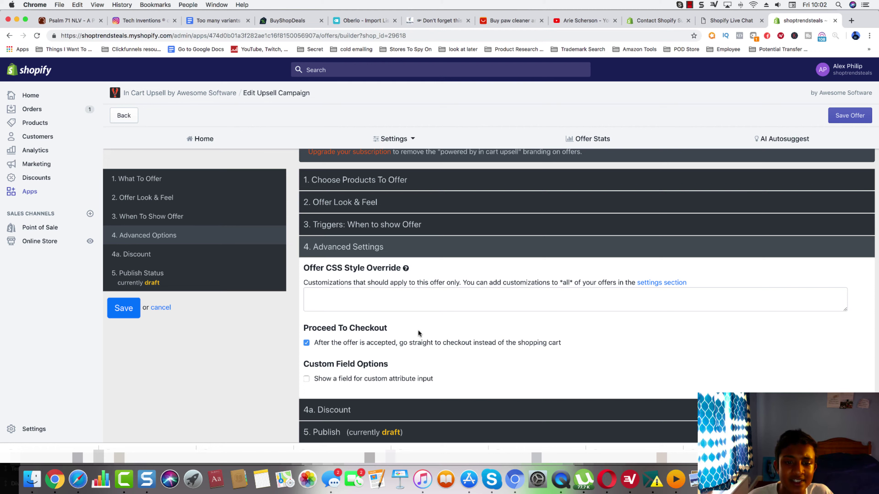
drag(496, 335, 577, 341)
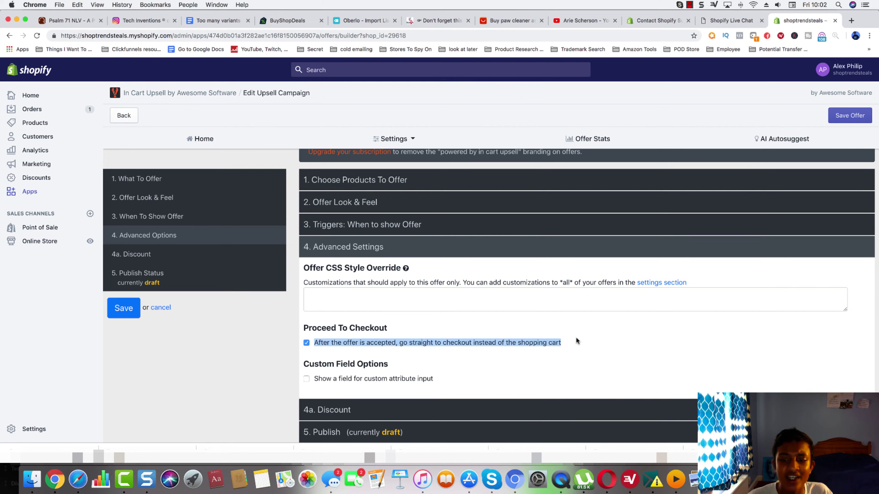
click(554, 343)
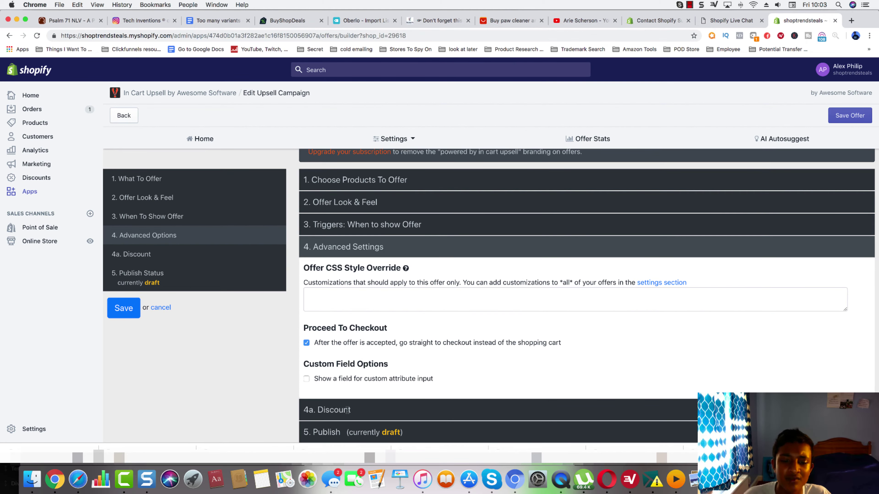
- Choose to apply a discount code when the offer is accepted, and open the store's Discounts page in a separate tab
click(357, 413)
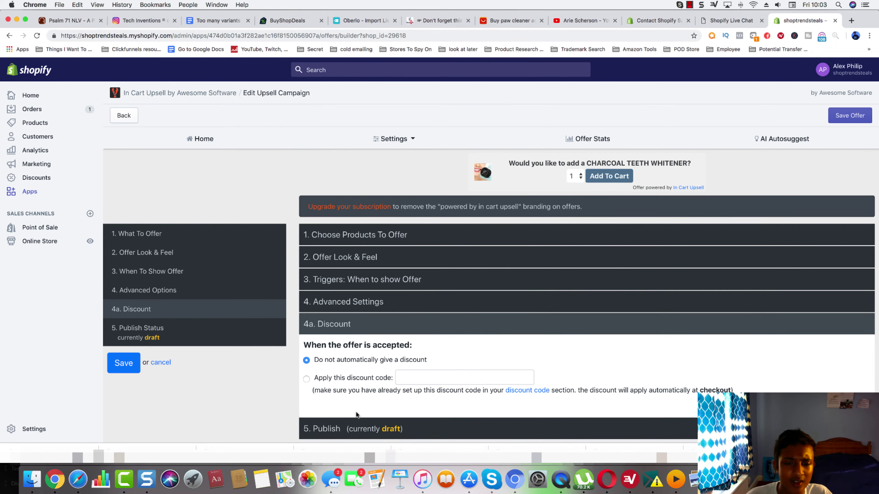
click(323, 380)
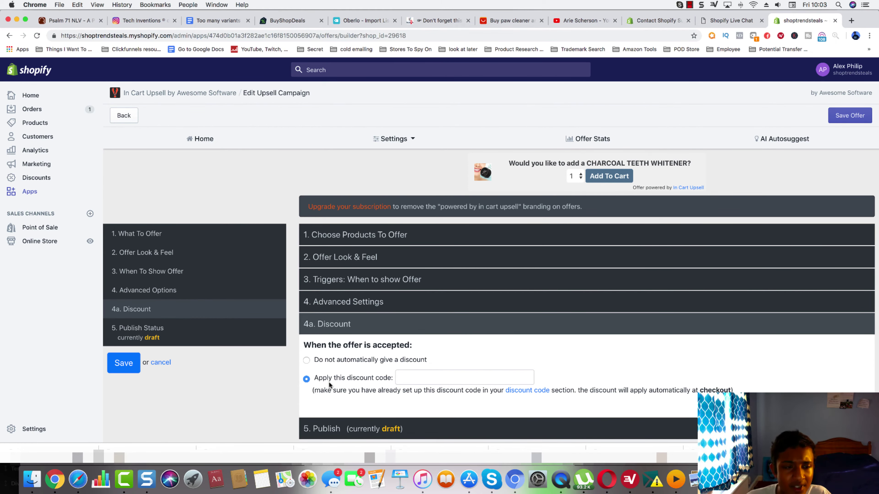
right_click(49, 180)
click(78, 180)
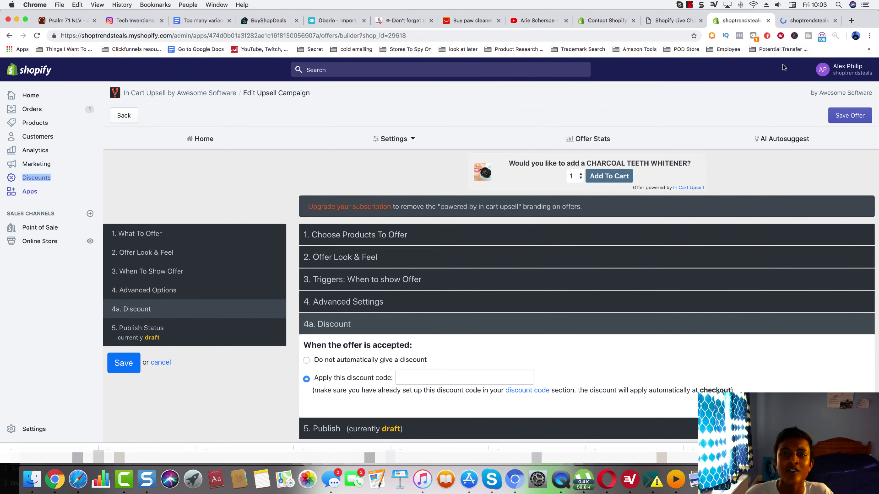
click(803, 22)
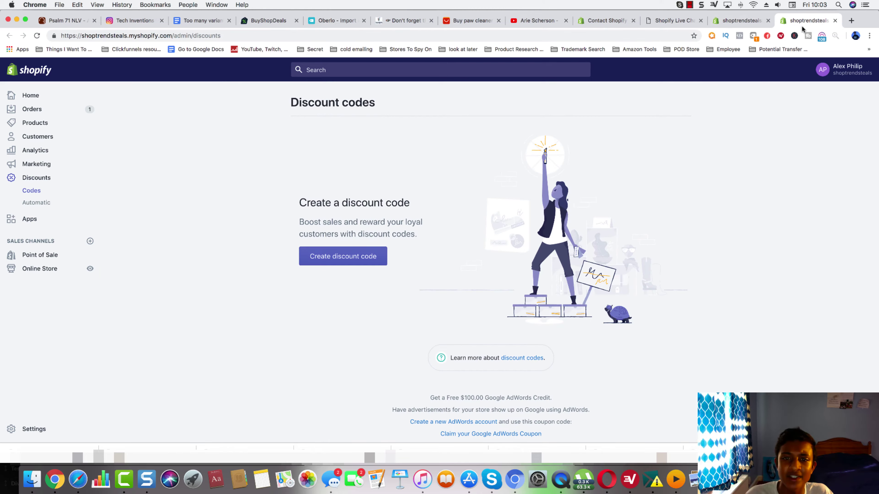
- Start a new percentage discount code named HAPPYCUSTOMER10 with a discount value of 10%
click(375, 259)
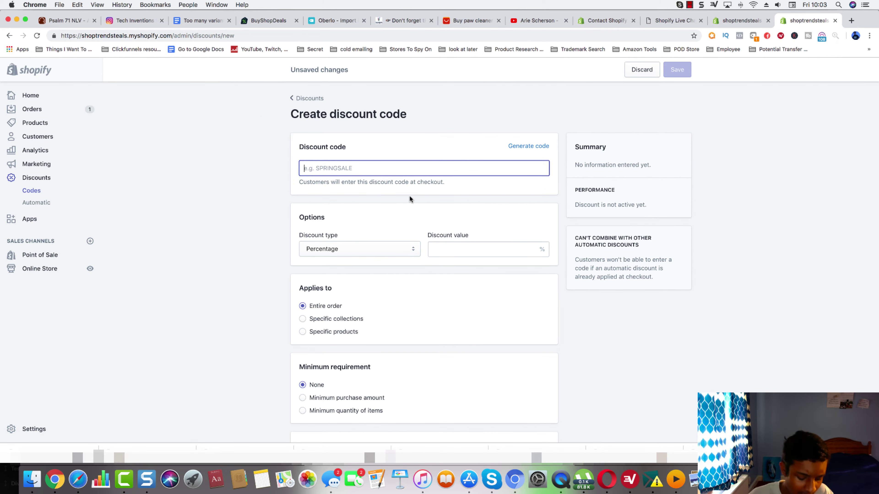
text(SPECIAL10)
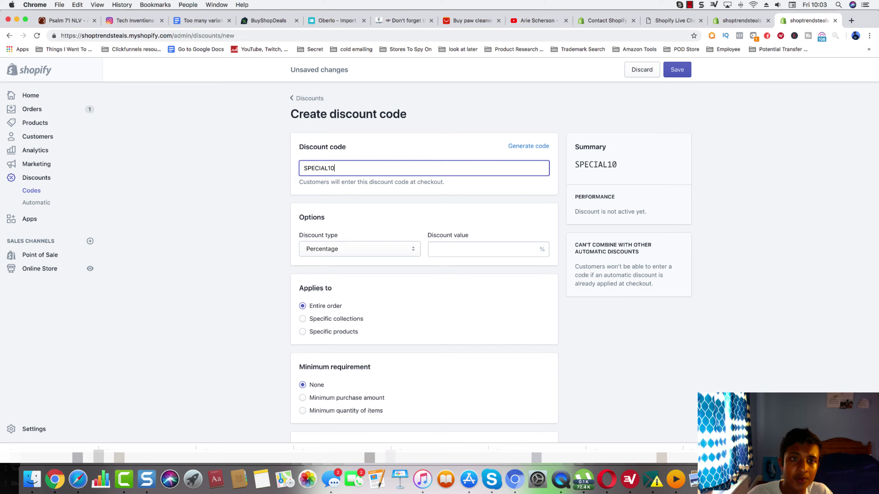
key(BackSpace)
key(BackSpace)
key(BackSpace)
key(BackSpace)
key(BackSpace)
key(BackSpace)
key(BackSpace)
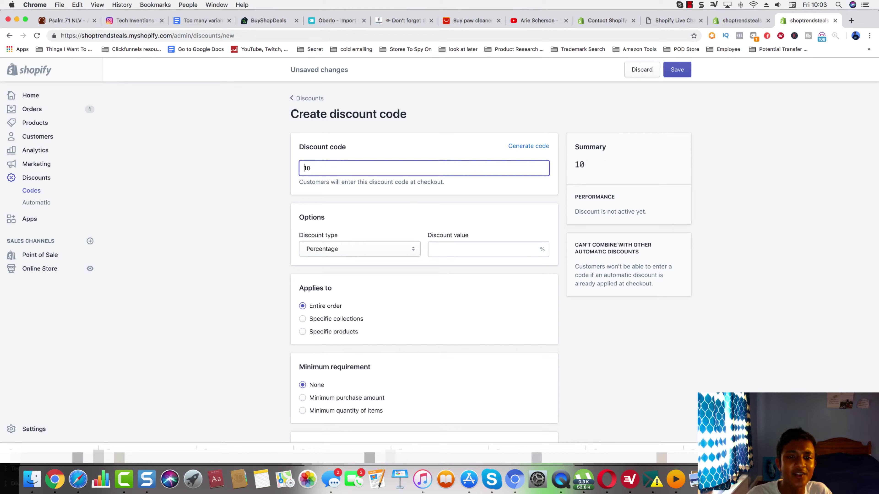
text(HAPPYCUSTOME)
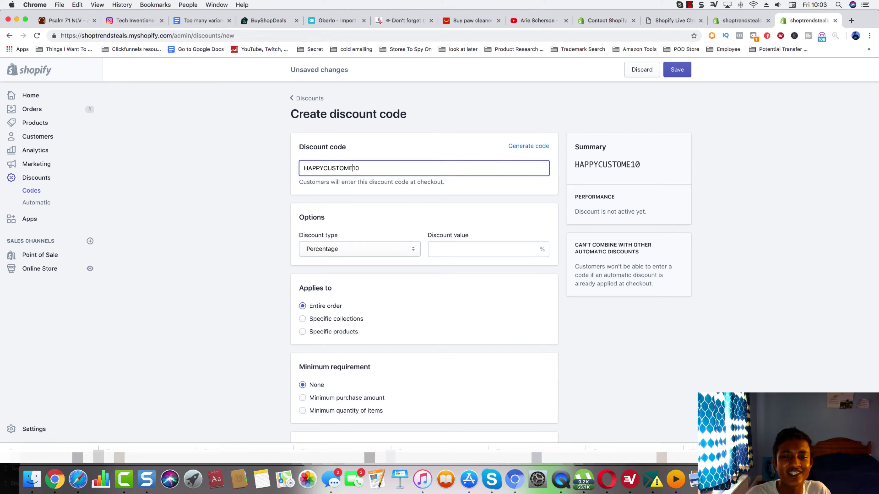
text(R)
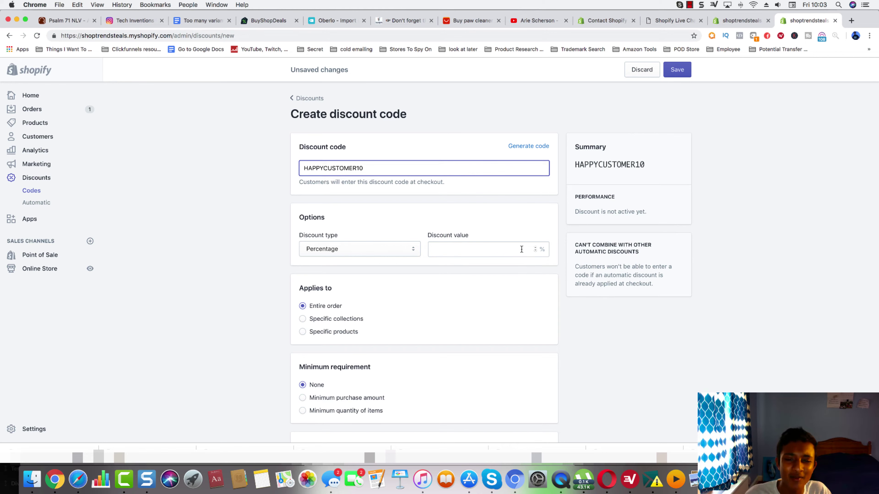
click(480, 248)
text(10)
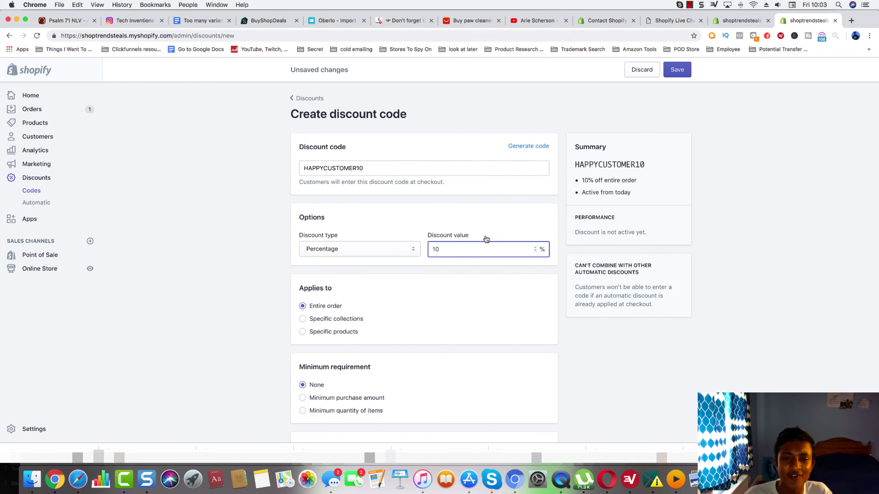
- Apply the discount only to the CHARCOAL TEETH WHITENER product and save the discount code
scroll(456, 336, down, 2)
click(447, 318)
scroll(447, 322, down, 3)
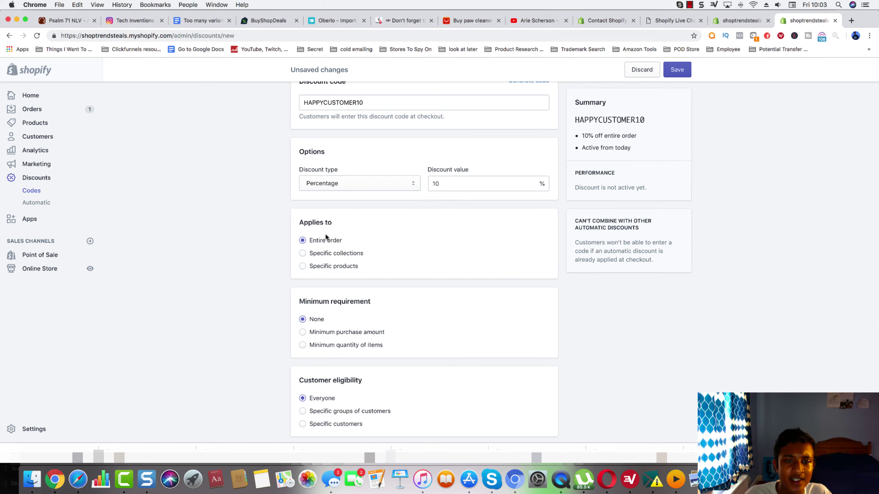
click(322, 266)
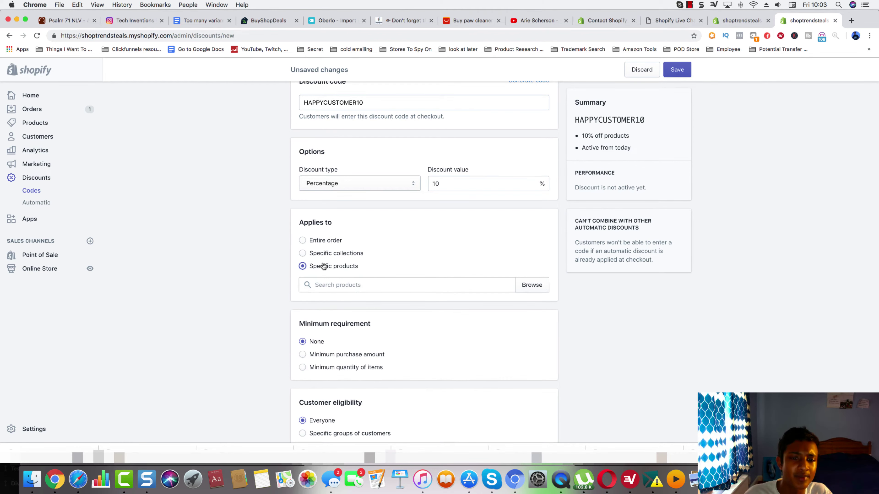
text(char)
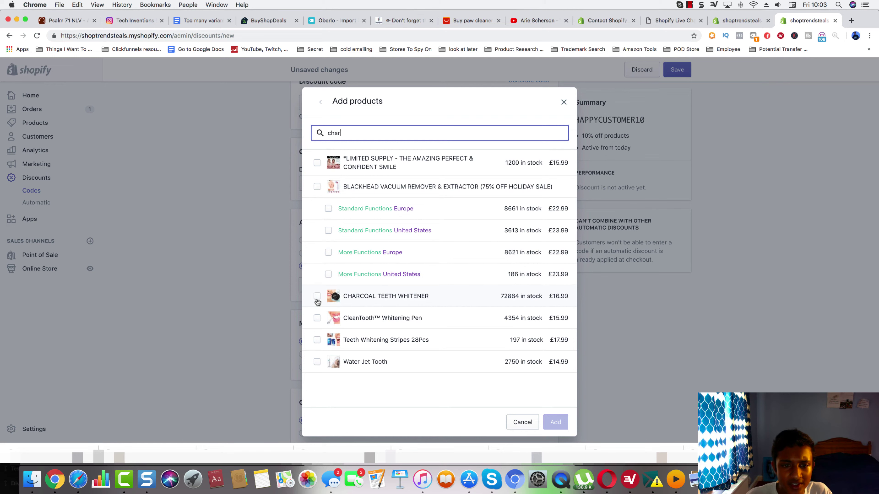
click(317, 296)
click(555, 422)
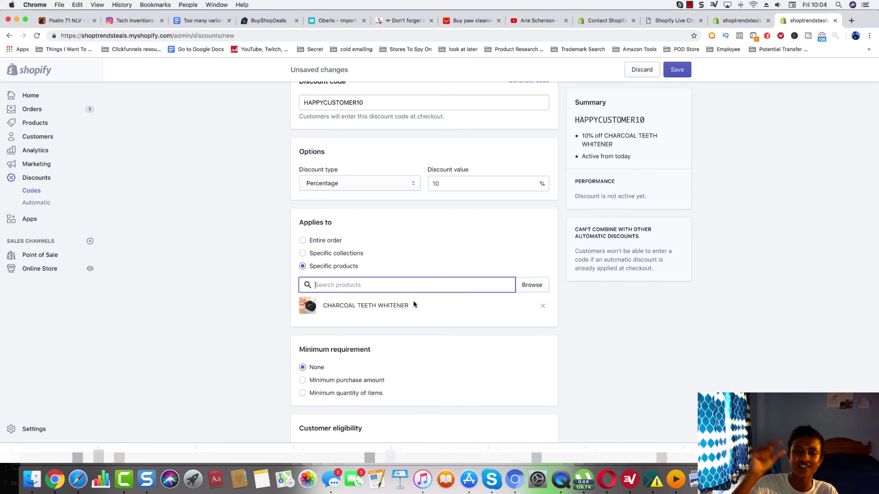
scroll(413, 304, down, 5)
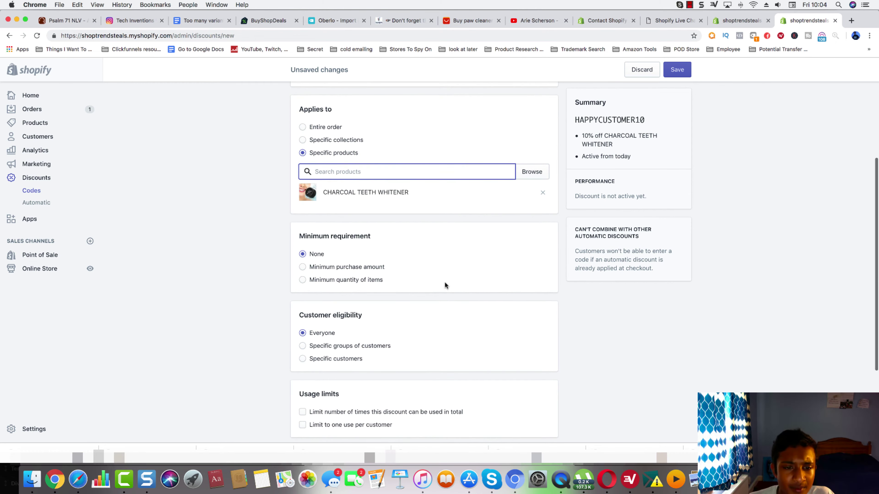
scroll(329, 297, down, 5)
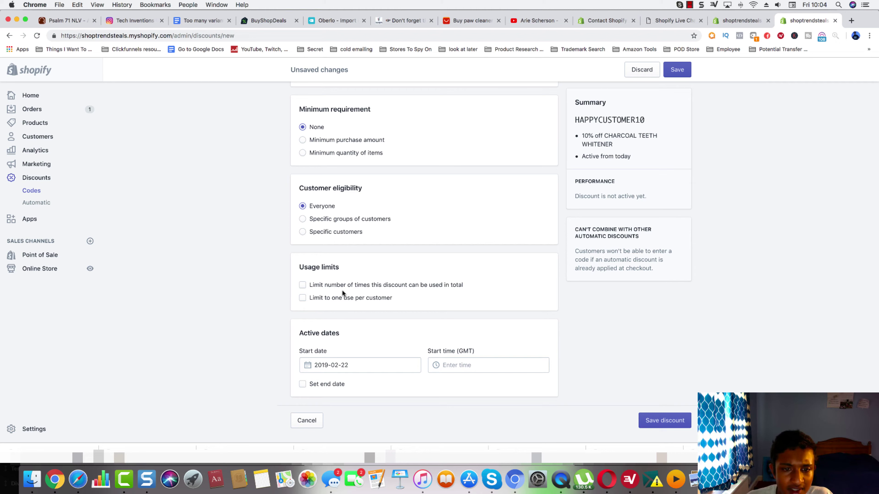
click(670, 71)
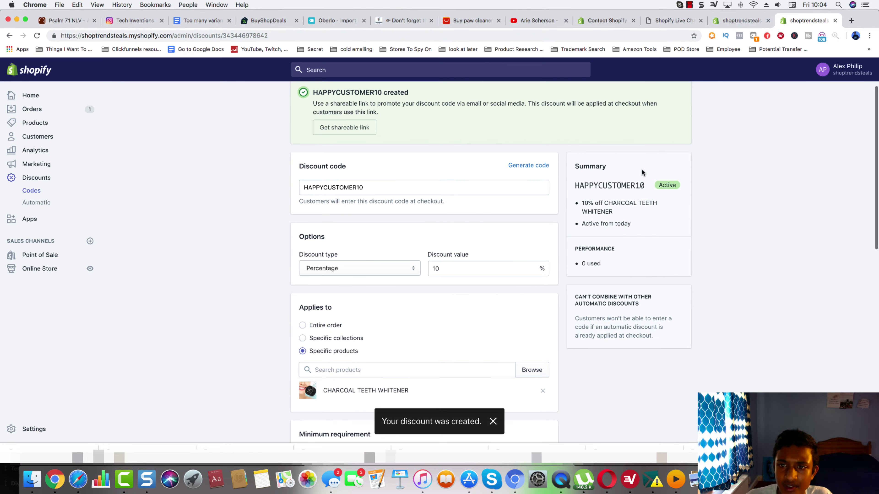
- Copy the HAPPYCUSTOMER10 code, close the discount tab and enter the code as the upsell offer's discount code
drag(574, 187, 643, 187)
key(super+c)
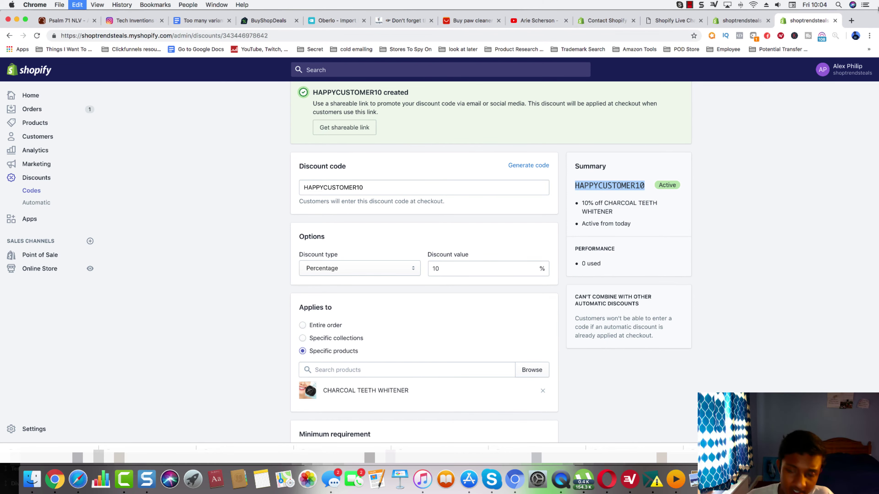
click(835, 20)
click(434, 377)
key(super+v)
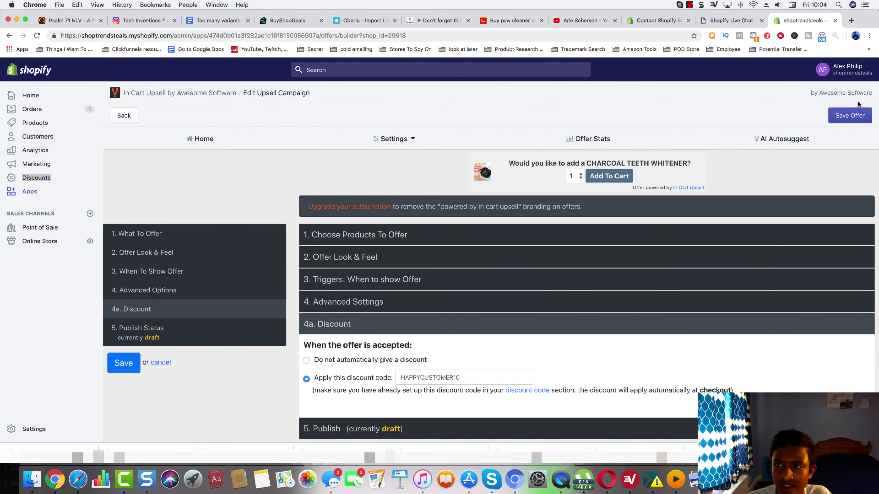
- Set the upsell offer's status to published and save the offer
triple_click(400, 428)
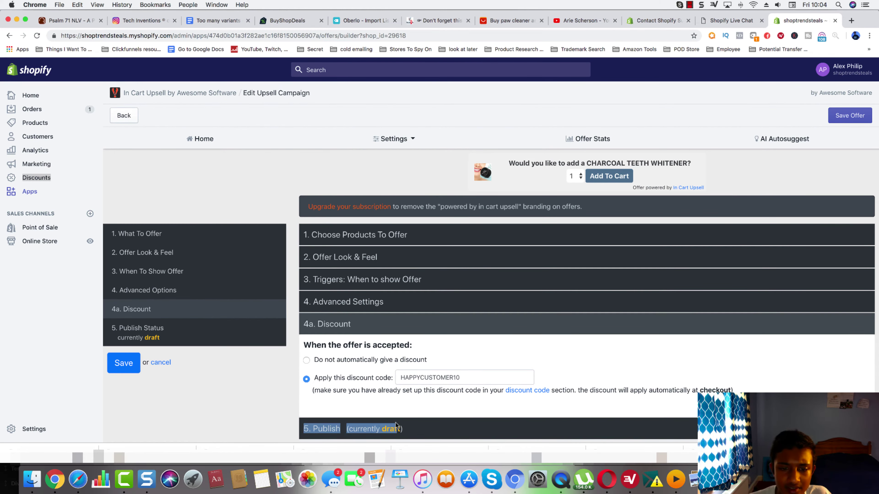
click(329, 393)
click(849, 117)
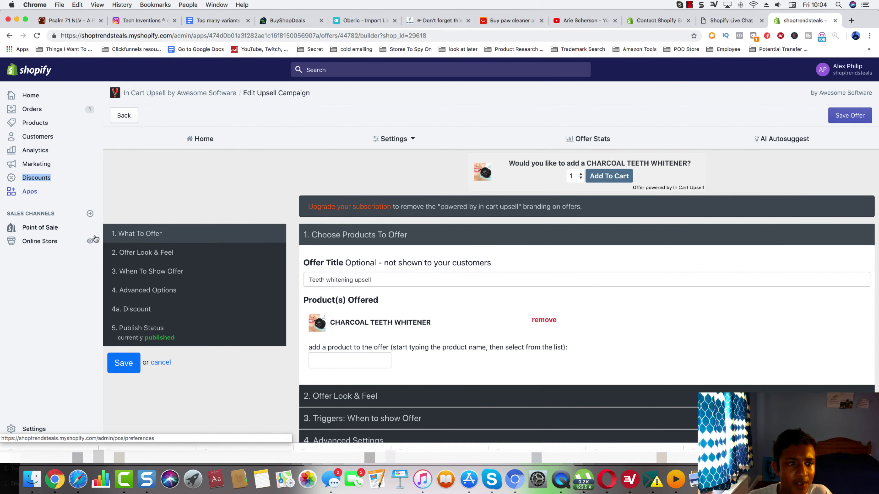
- View the online store and open the CleanTooth Whitening Pen product from the Teeth Whitening collection
click(90, 242)
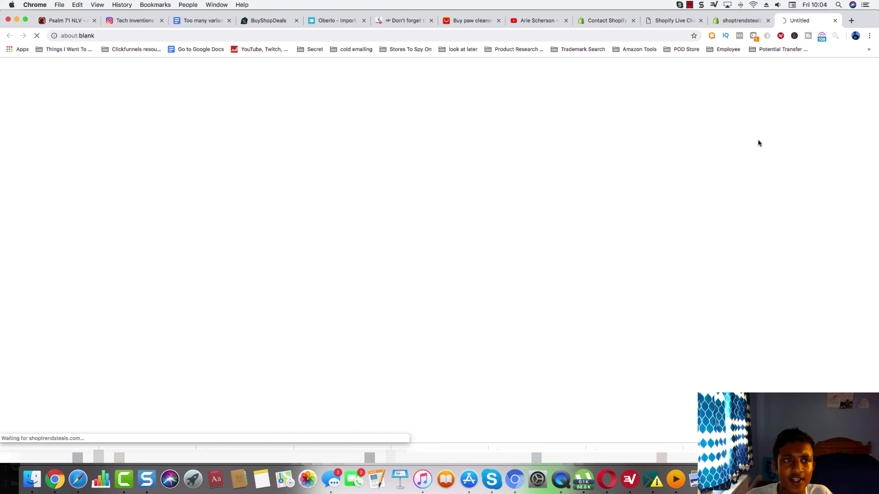
scroll(463, 186, down, 4)
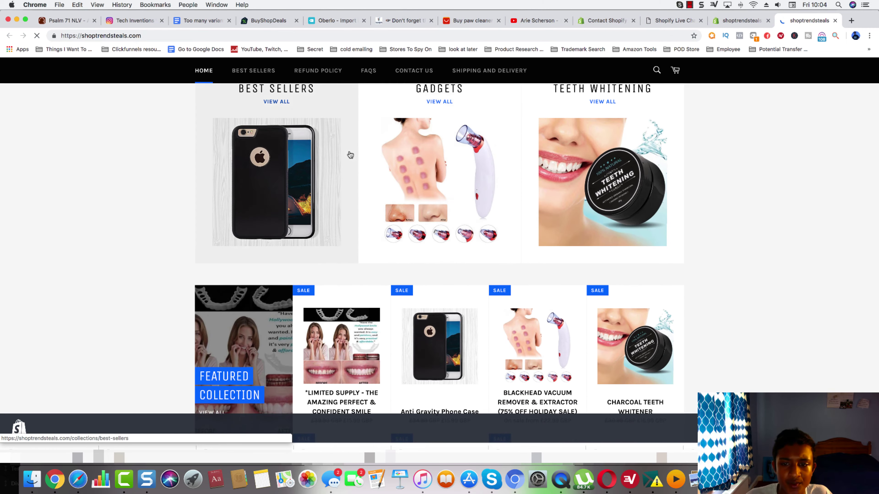
click(606, 171)
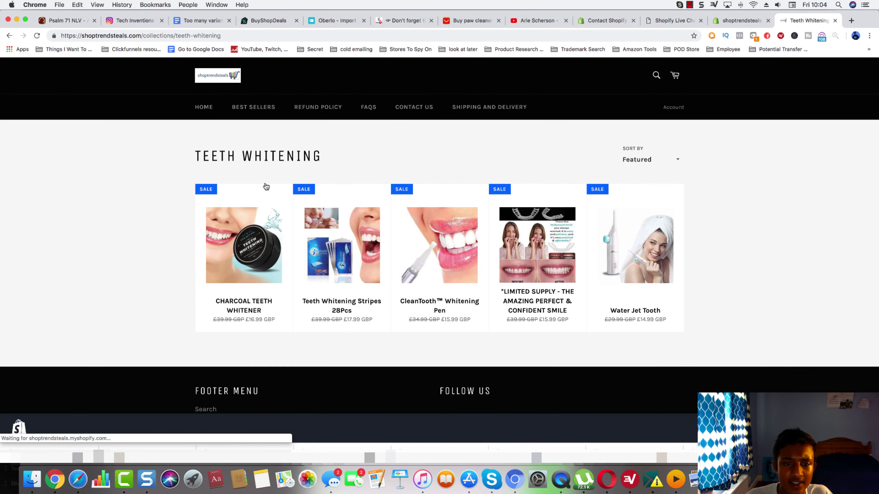
click(462, 303)
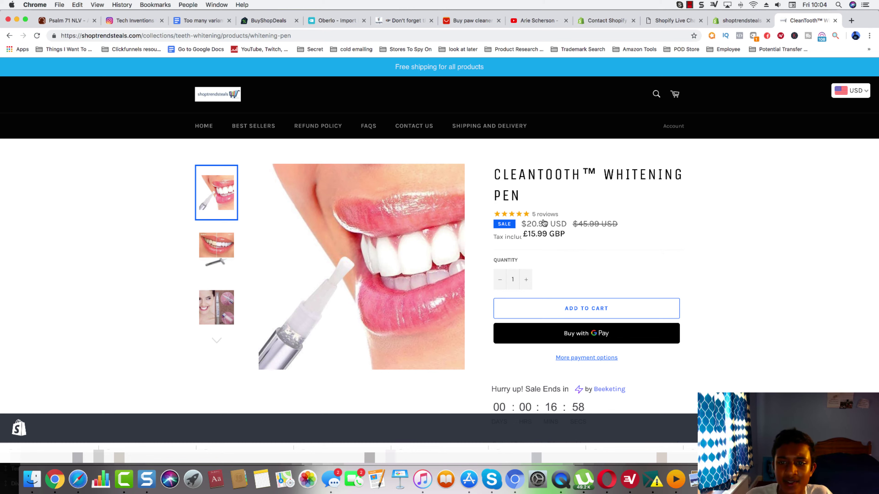
- Add the whitening pen to the cart, accept the charcoal teeth whitener upsell to check the checkout discount, and return to the cart
click(606, 312)
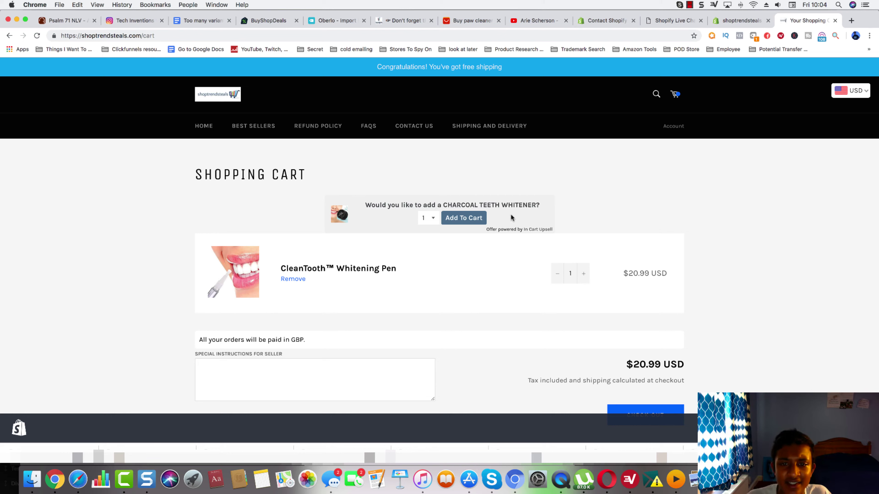
click(461, 222)
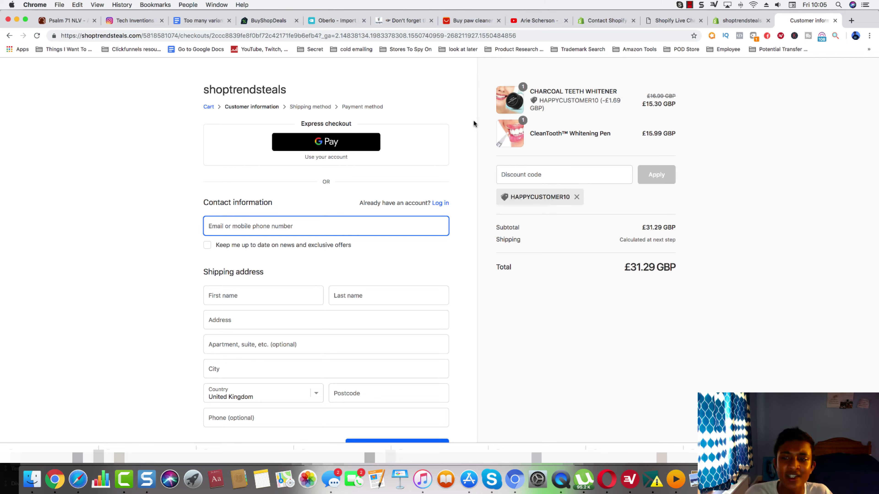
scroll(552, 158, left, 5)
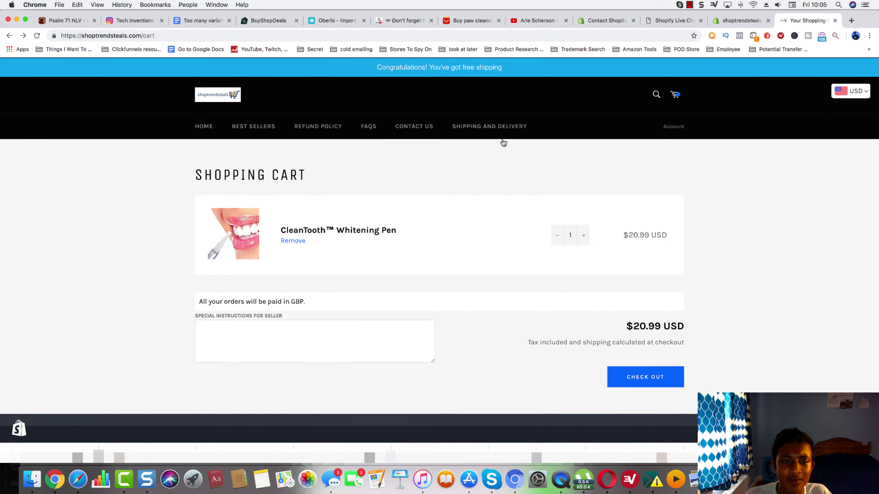
- Change the upsell offer's color scheme to turquoise in its look and feel settings and save the offer
click(741, 22)
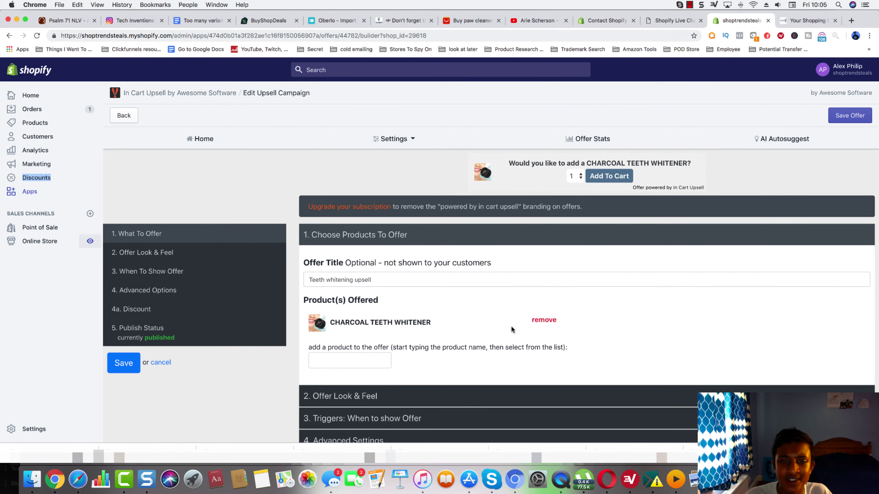
scroll(538, 303, down, 3)
click(351, 336)
scroll(349, 343, down, 2)
click(322, 264)
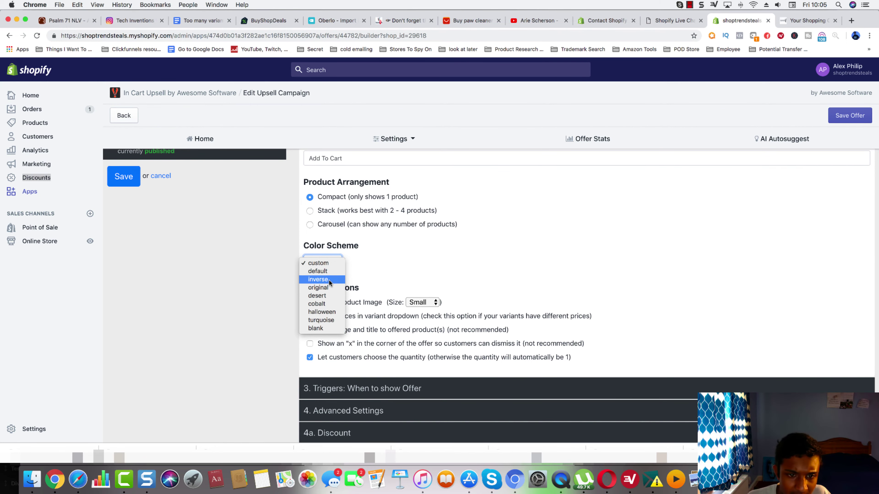
click(327, 321)
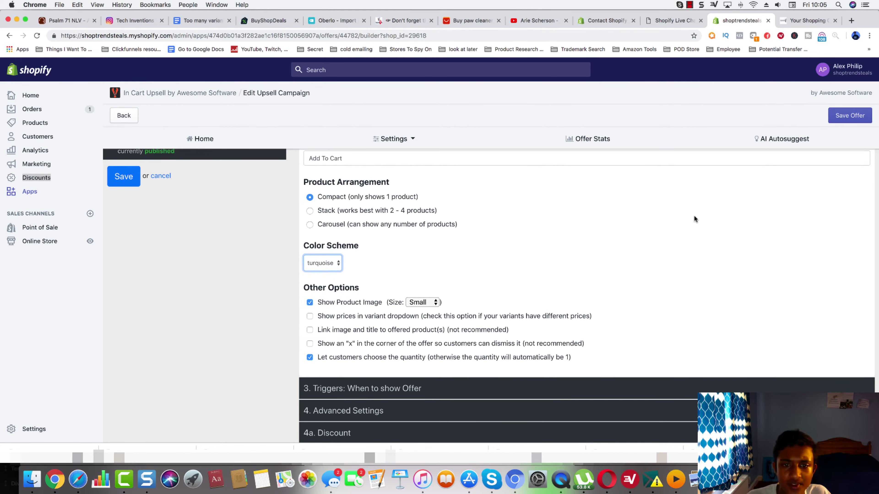
click(869, 115)
- Reload the store cart, remove the CHARCOAL TEETH WHITENER and add another CleanTooth Whitening Pen to preview the restyled upsell offer
click(807, 20)
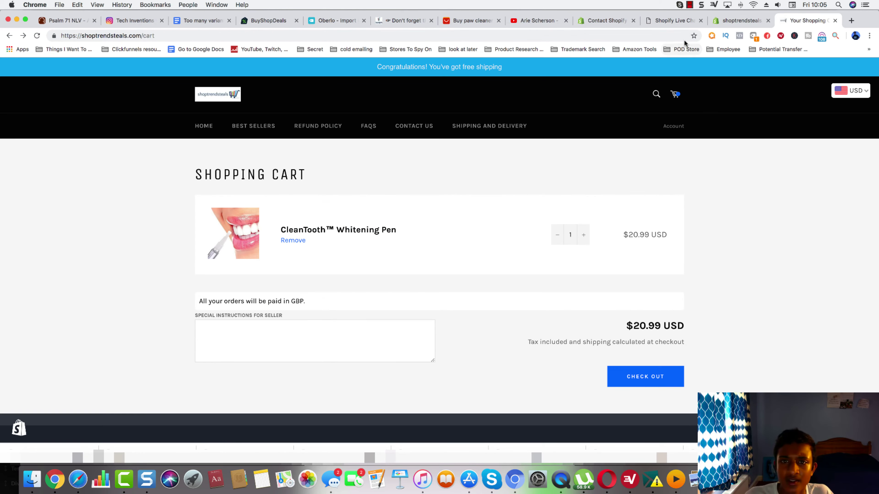
click(666, 37)
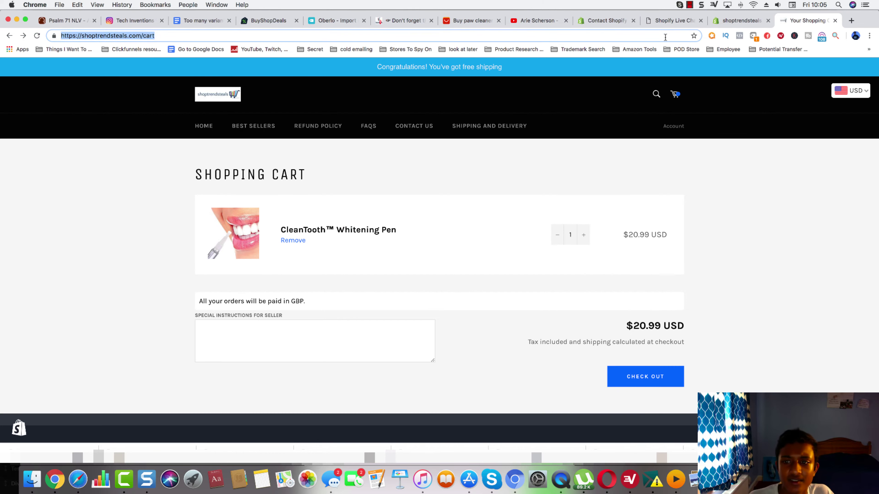
key(Return)
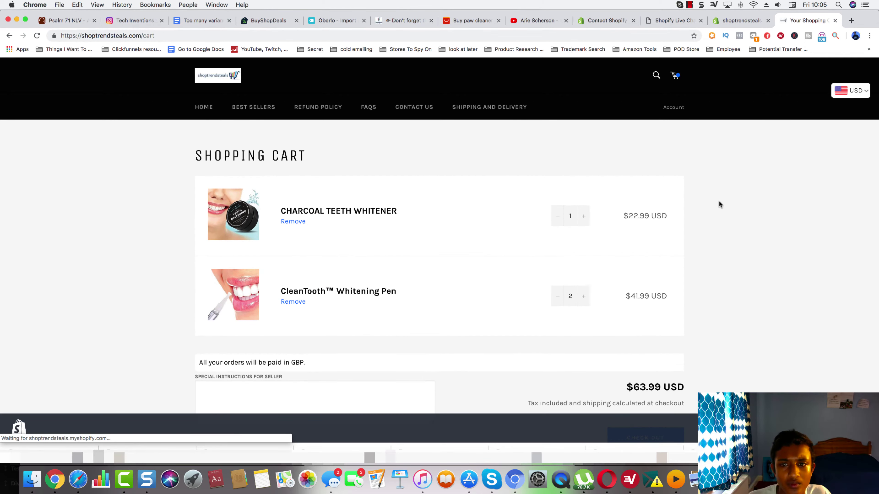
click(554, 233)
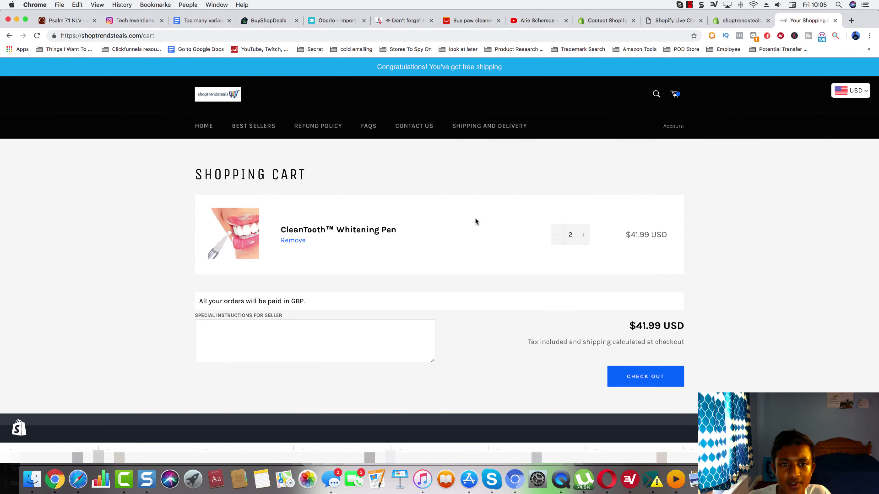
scroll(475, 218, left, 5)
click(567, 290)
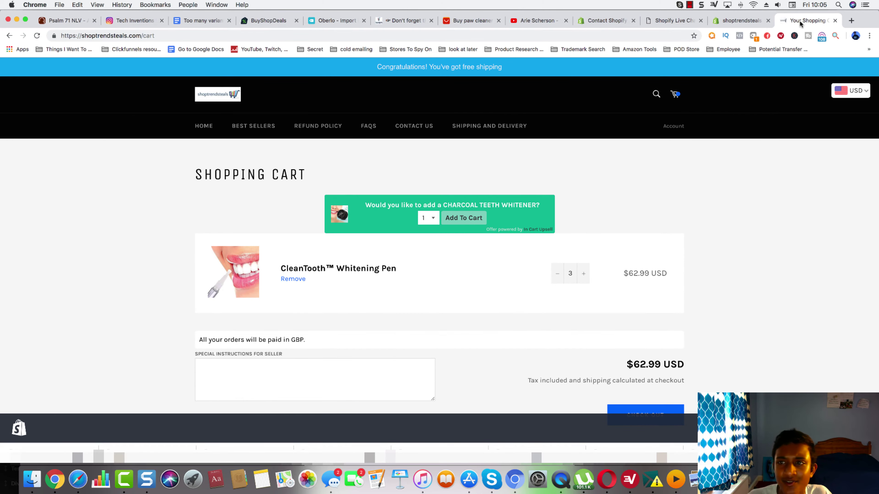
- Change the upsell offer's color scheme to original in its look and feel settings and save the offer
click(742, 21)
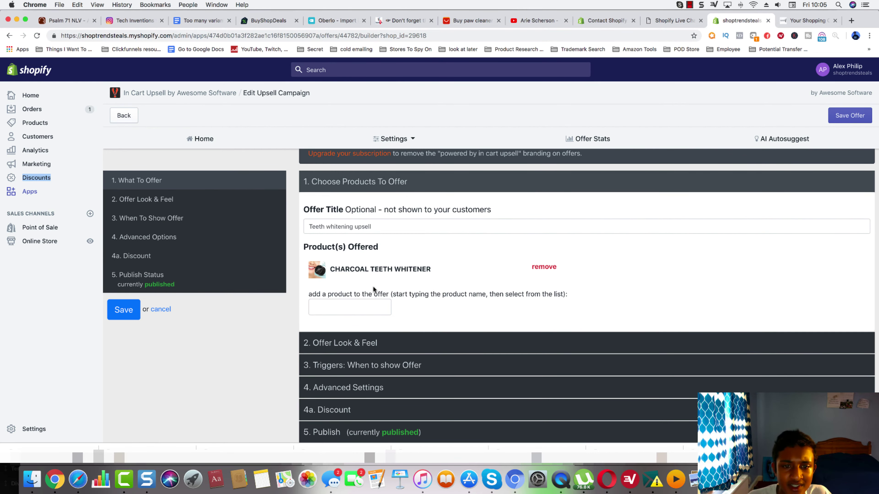
click(687, 21)
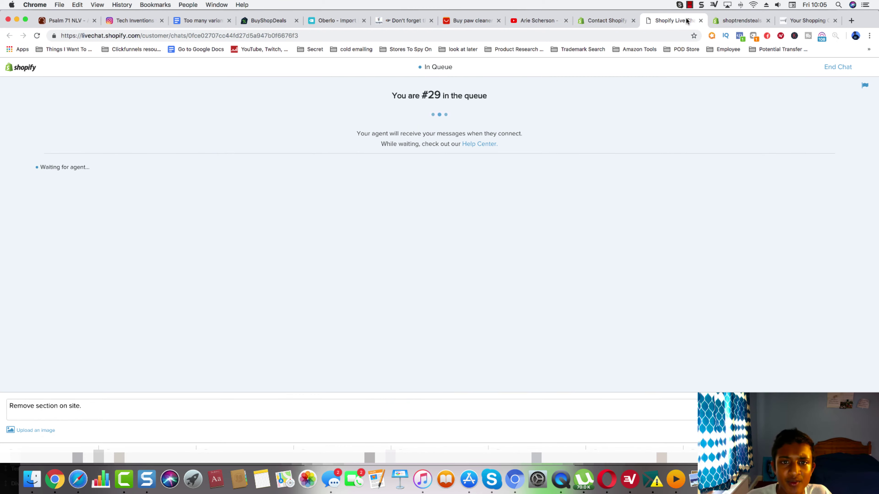
click(727, 21)
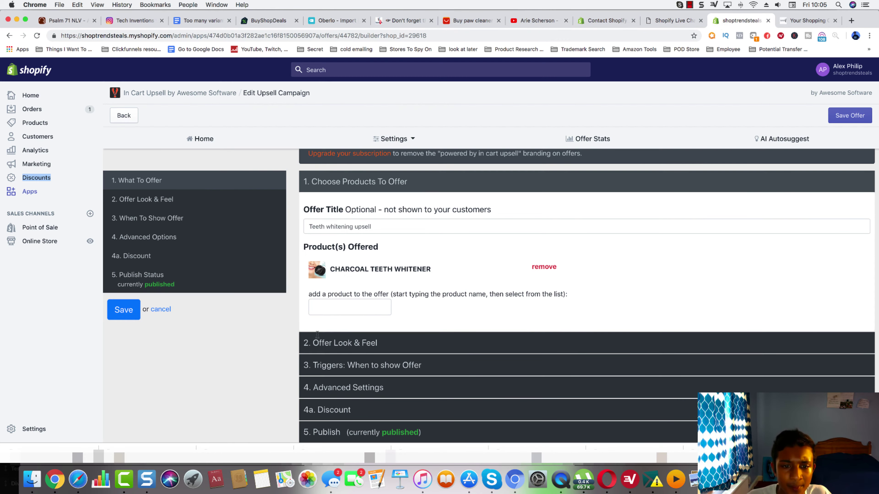
click(352, 341)
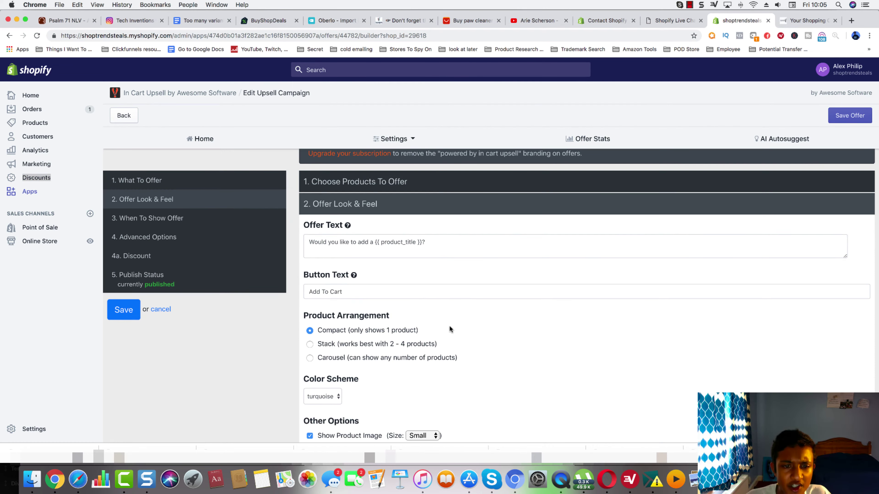
scroll(466, 298, down, 5)
click(319, 323)
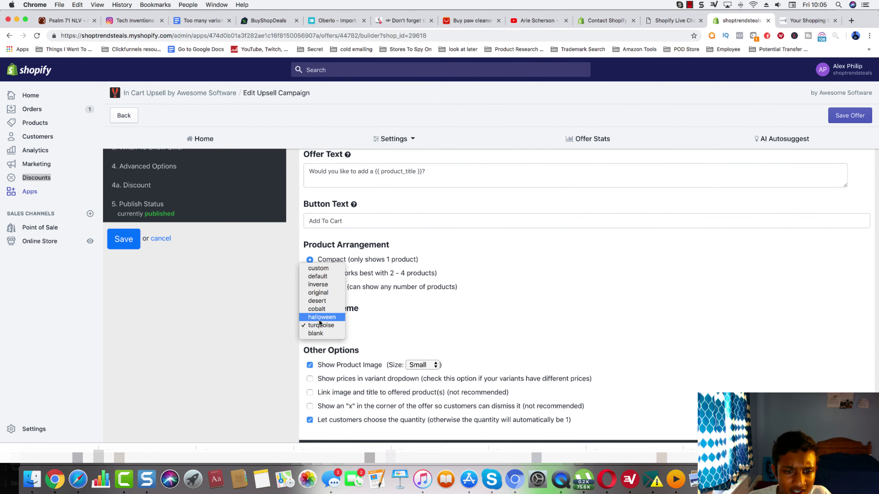
click(327, 293)
click(850, 115)
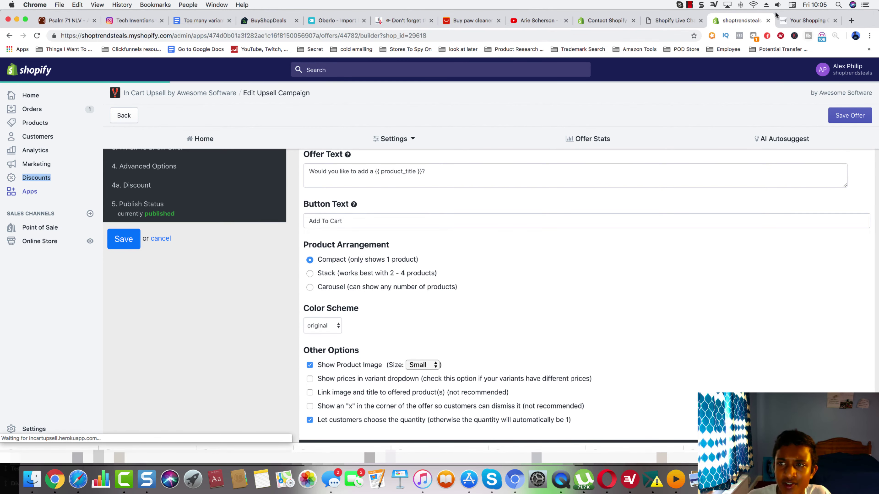